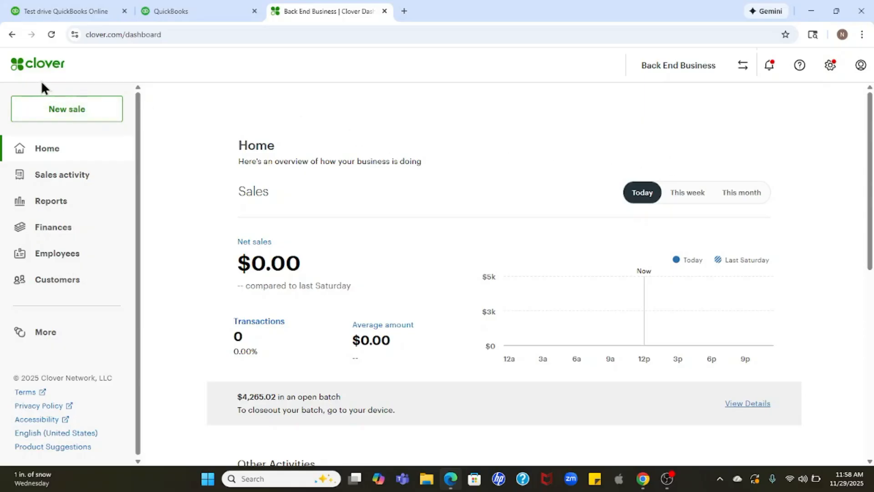
# Open the Payment Links page from the Ecommerce section of the full account settings.
pyautogui.click(831, 67)
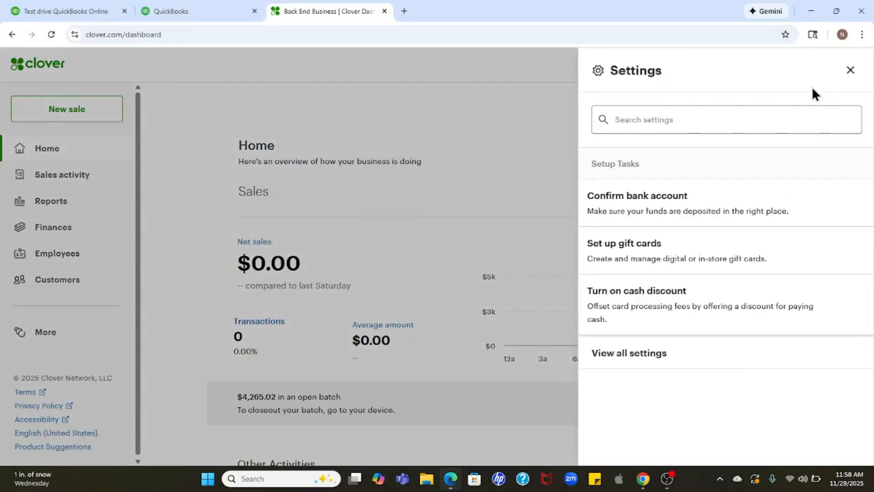
pyautogui.click(663, 359)
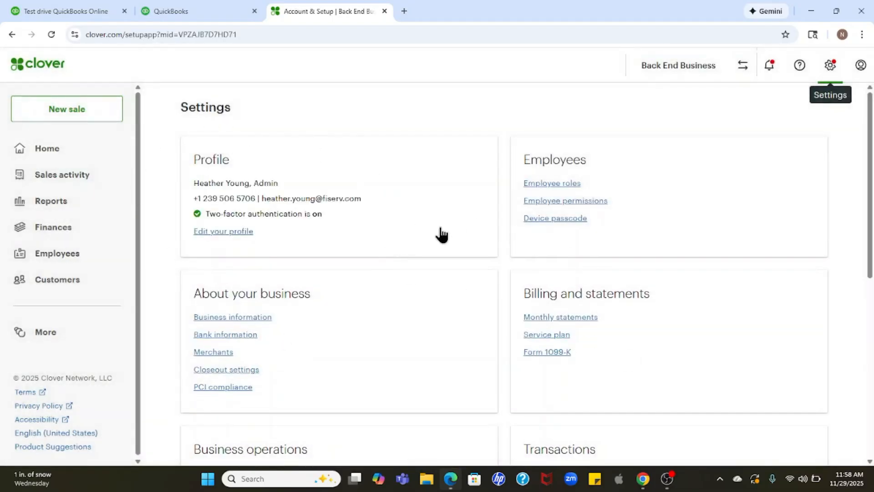
pyautogui.scroll(-6, 441, 233)
pyautogui.scroll(-2, 441, 237)
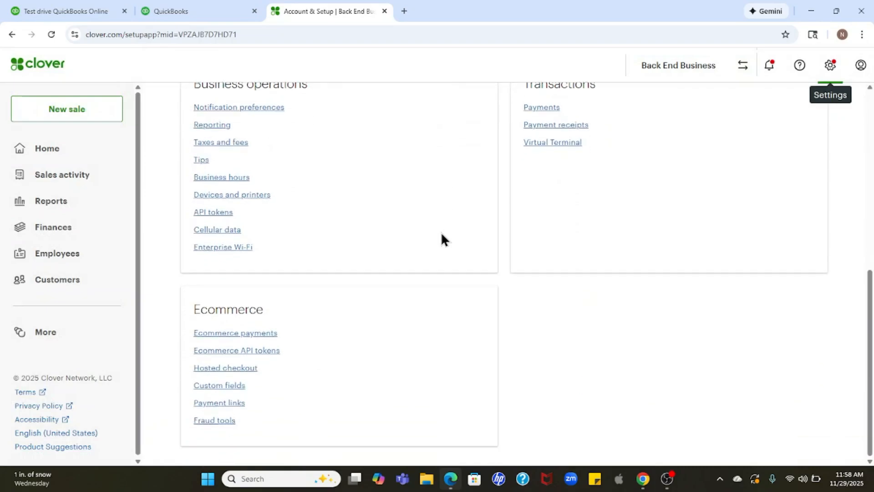
pyautogui.click(234, 404)
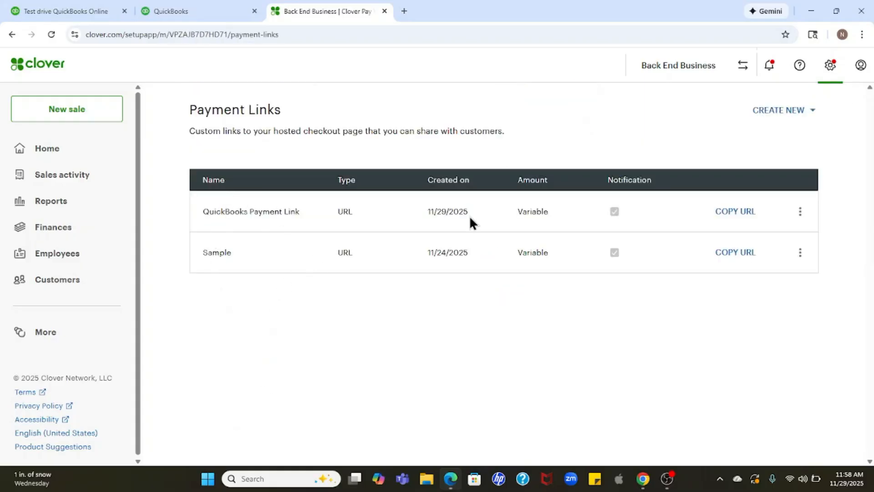
# Create and save a URL payment link named QuickBooks Invoice Payment with a variable amount and email payment notification enabled.
pyautogui.click(774, 111)
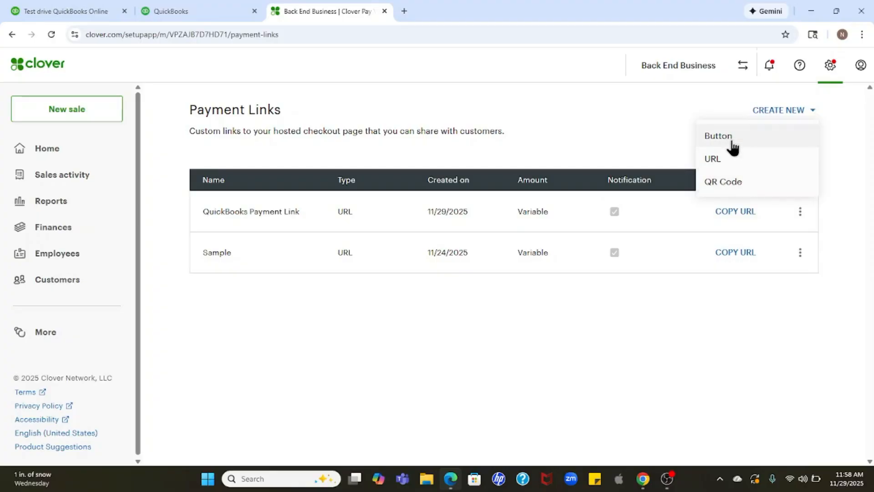
pyautogui.click(726, 166)
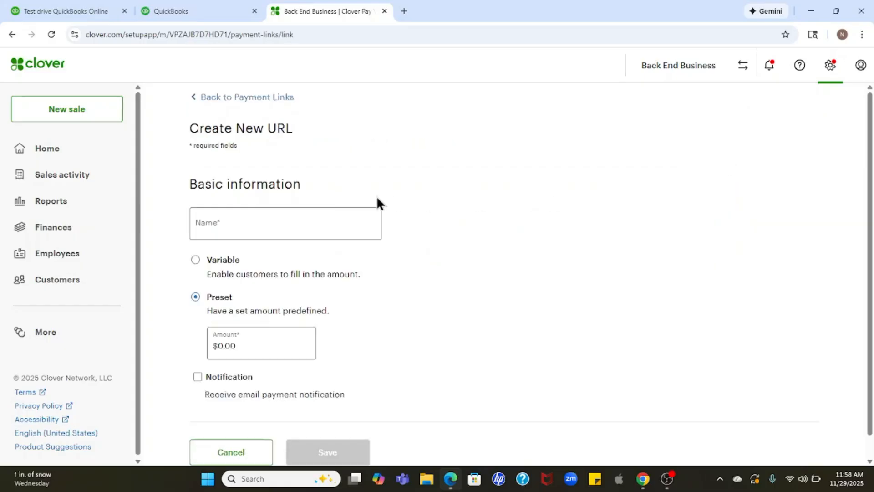
pyautogui.click(222, 220)
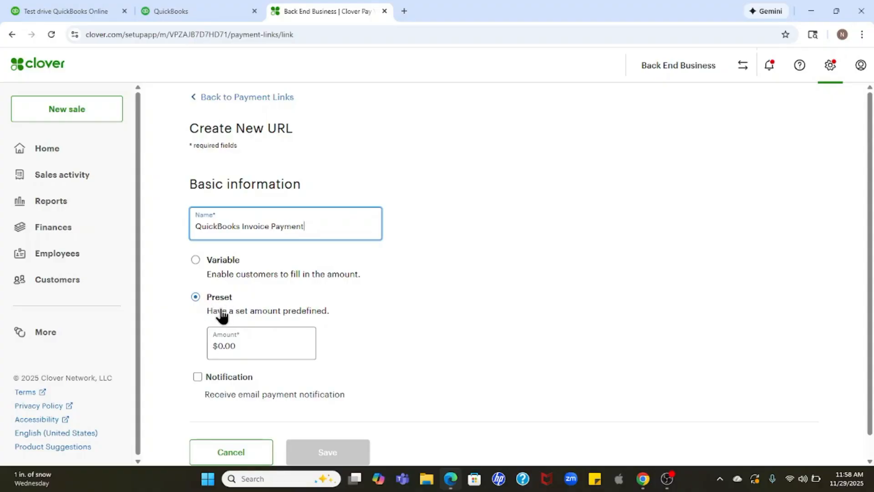
pyautogui.click(195, 261)
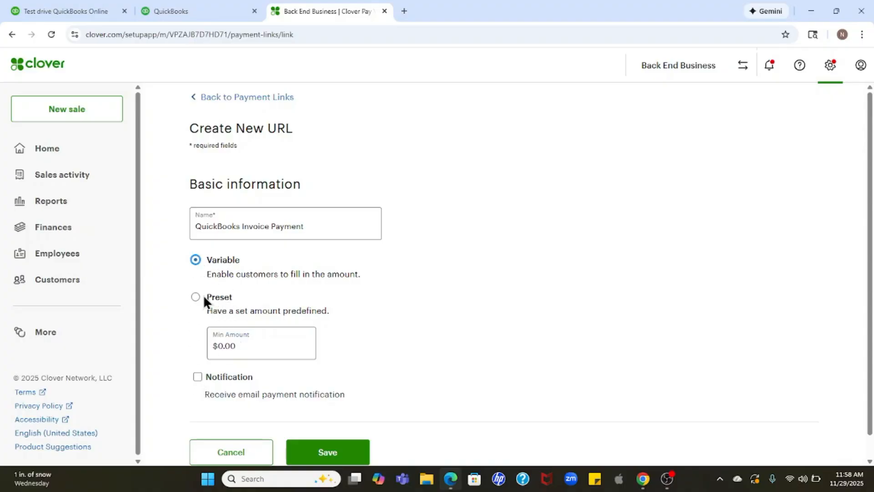
pyautogui.click(197, 378)
pyautogui.scroll(-1, 207, 385)
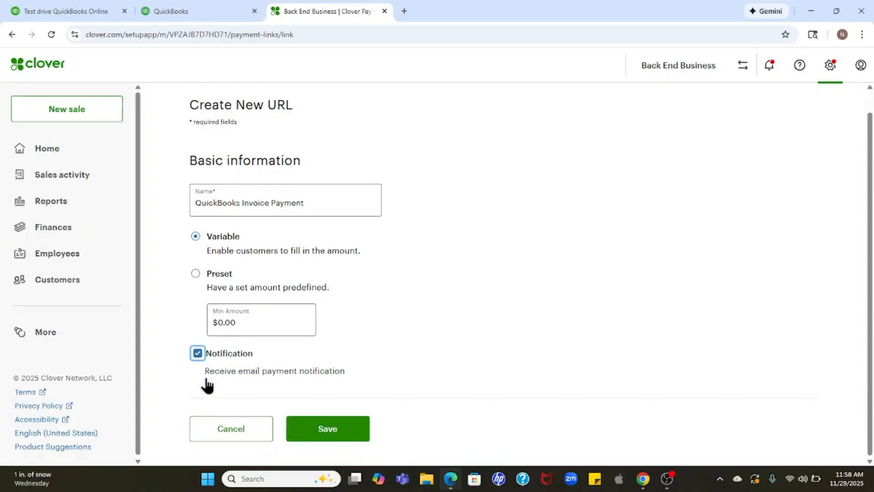
pyautogui.click(325, 438)
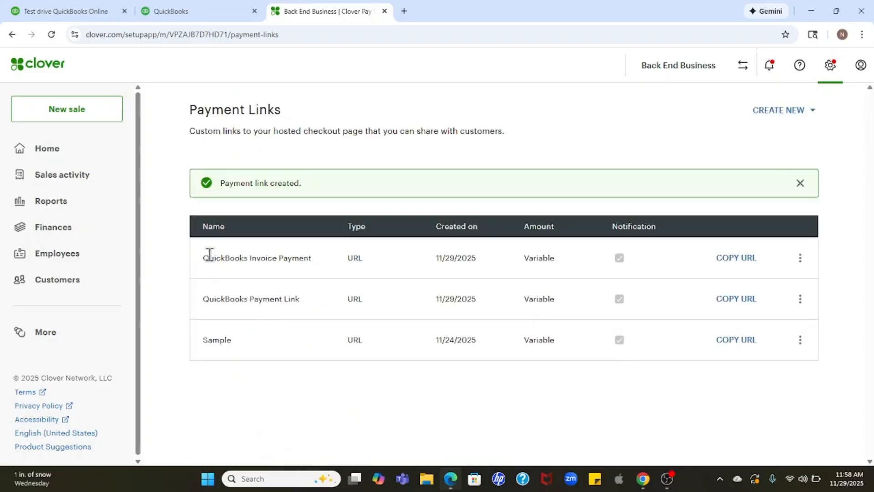
# Copy the URL of the QuickBooks Invoice Payment link and open it in a new browser tab.
pyautogui.moveTo(209, 255); pyautogui.dragTo(305, 263)
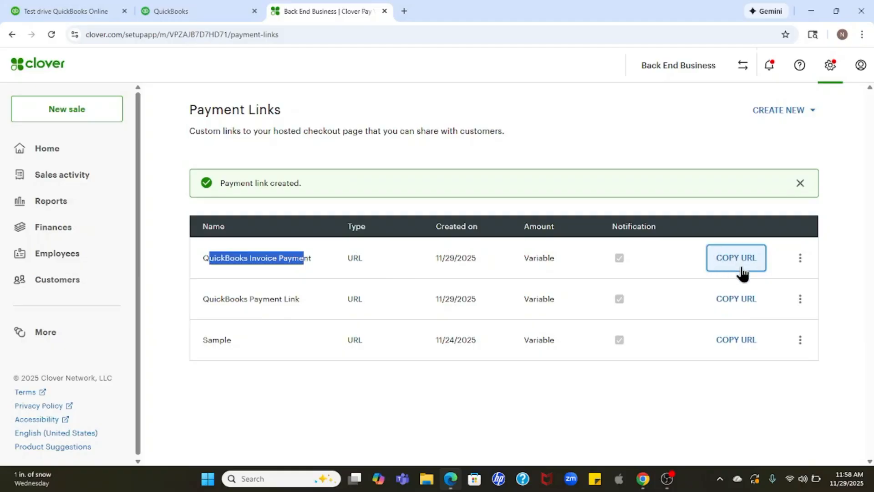
pyautogui.click(405, 10)
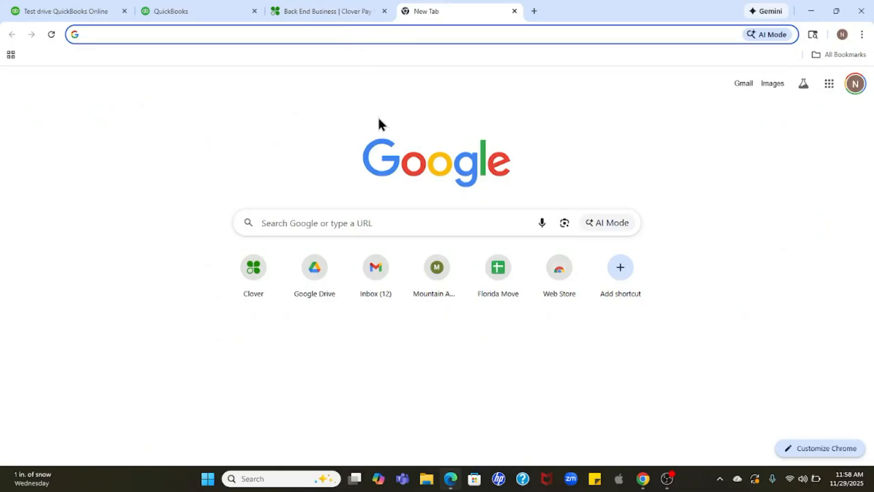
pyautogui.write('https://link.clover.com/urlshortener/kDf5pG')
pyautogui.press('Return')
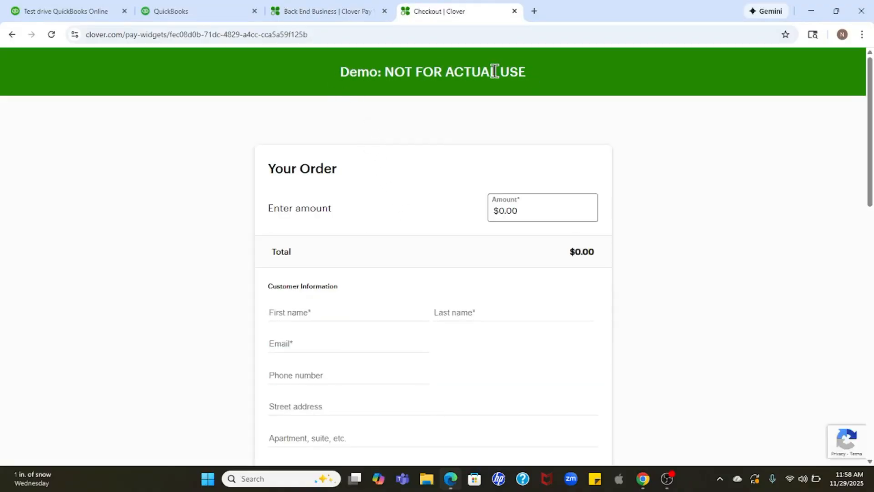
# Set the order amount on the checkout page to $120.00.
pyautogui.click(511, 211)
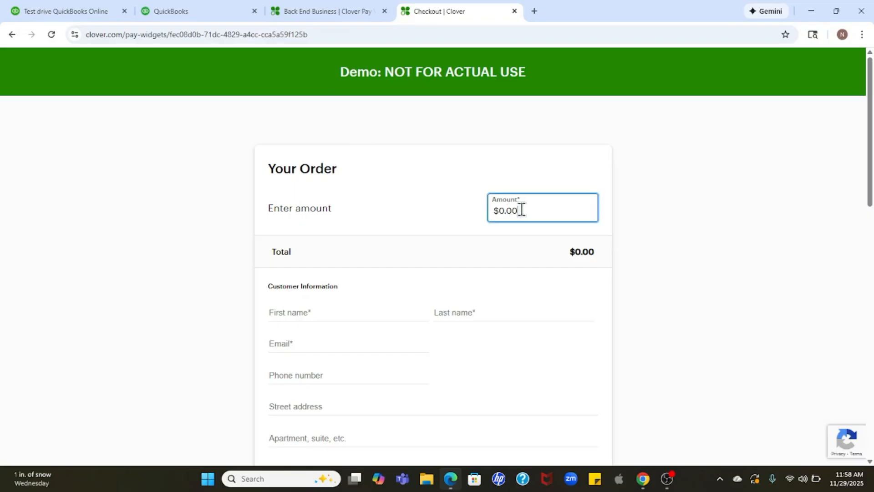
pyautogui.press('BackSpace')
pyautogui.write('120.00')
# Examine the checkout form's customer information, payment method, card information and invoice number fields.
pyautogui.click(333, 302)
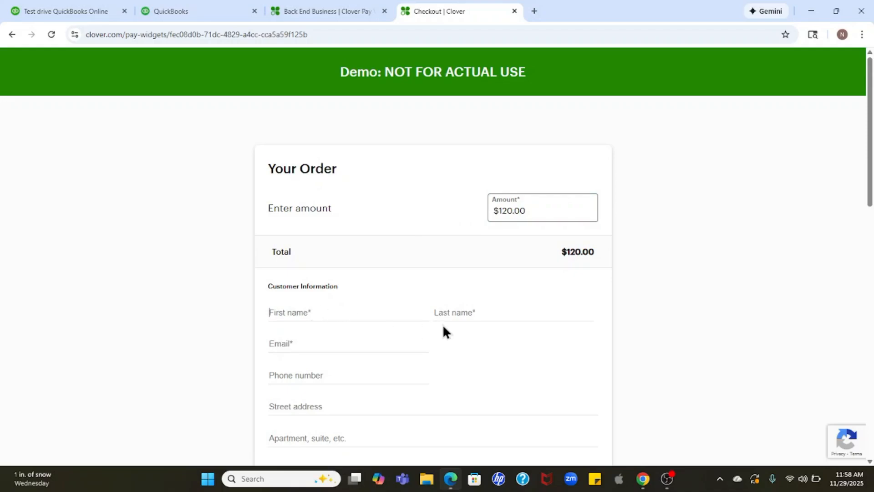
pyautogui.click(461, 313)
pyautogui.click(344, 343)
pyautogui.click(276, 381)
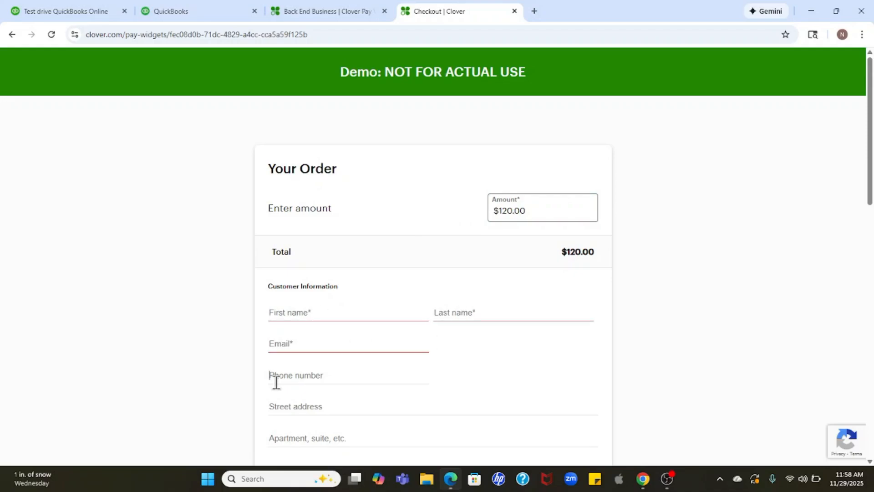
pyautogui.scroll(-3, 263, 422)
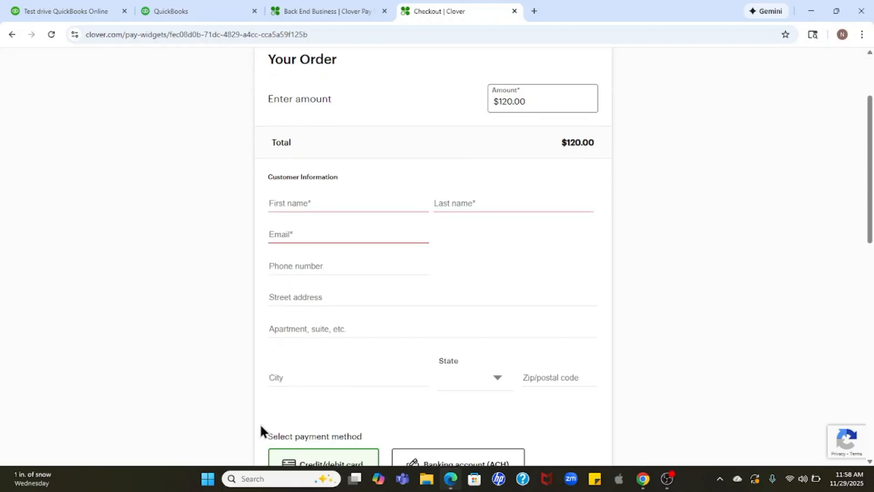
pyautogui.scroll(-1, 275, 396)
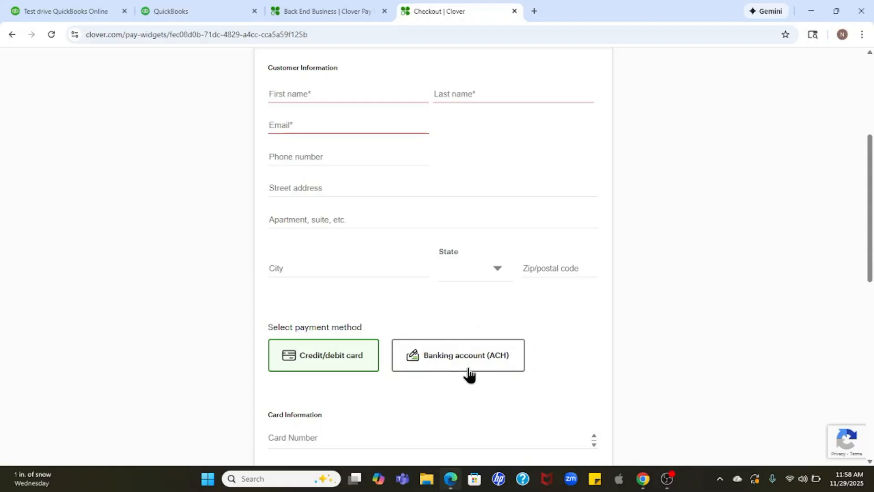
pyautogui.scroll(-3, 455, 357)
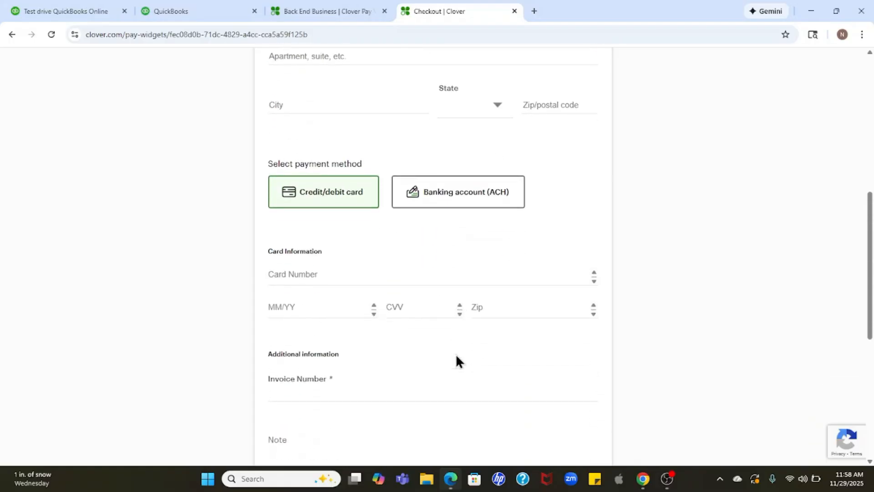
pyautogui.scroll(-1, 457, 356)
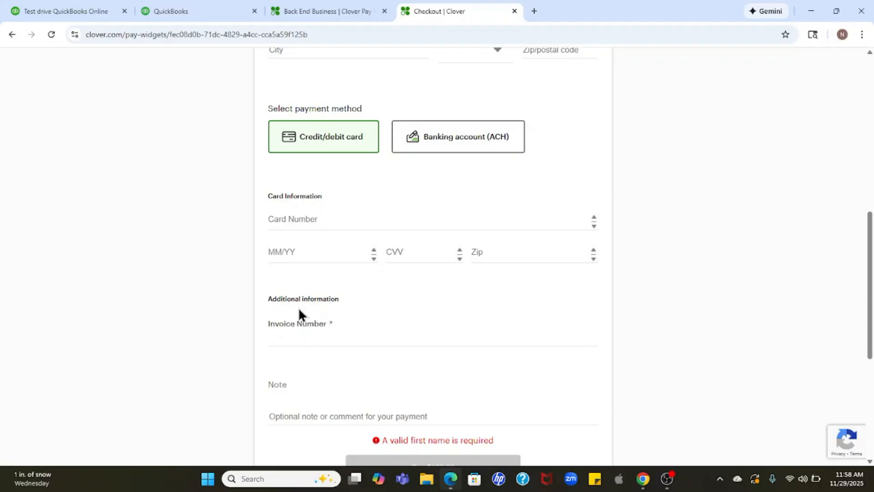
pyautogui.scroll(2, 318, 330)
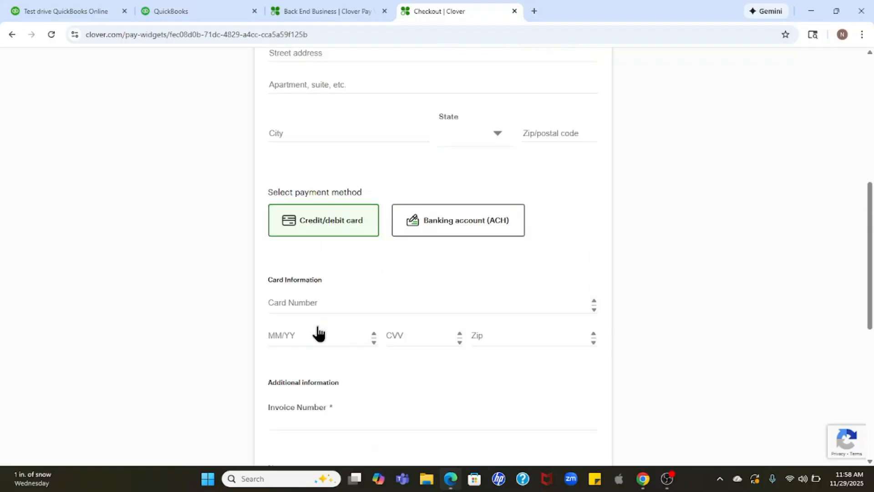
pyautogui.scroll(3, 308, 177)
pyautogui.scroll(-3, 285, 154)
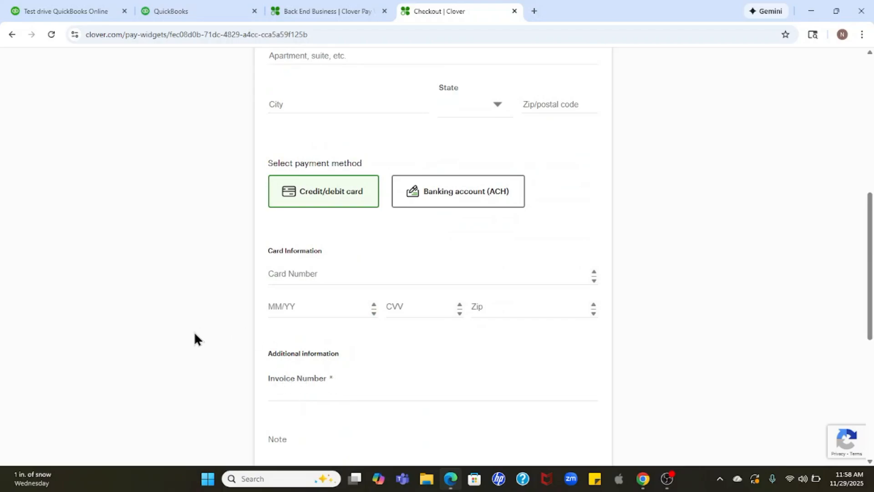
# Return to the Clover dashboard and open the Custom Fields page from the Ecommerce settings.
pyautogui.click(315, 11)
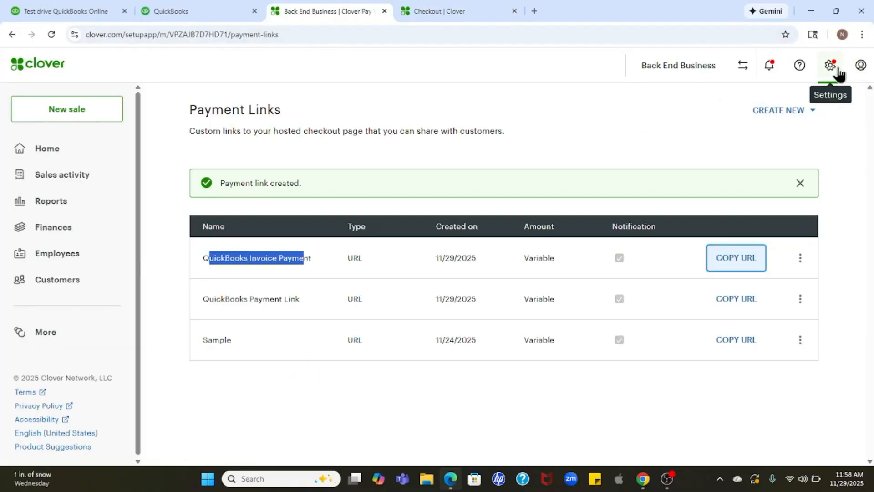
pyautogui.click(839, 73)
pyautogui.click(639, 365)
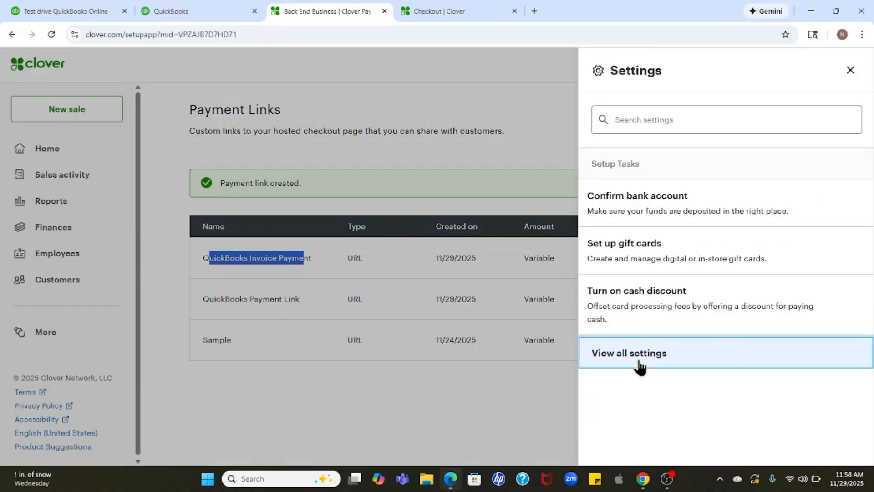
pyautogui.scroll(-5, 279, 341)
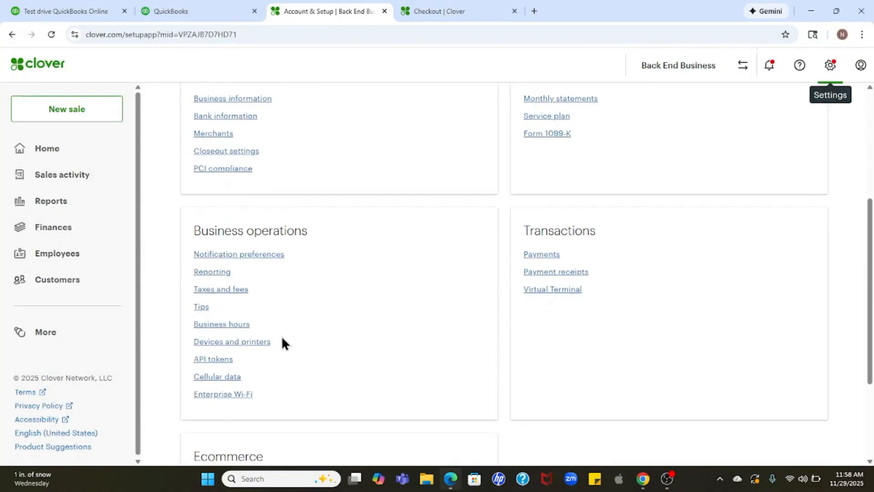
pyautogui.scroll(-3, 282, 342)
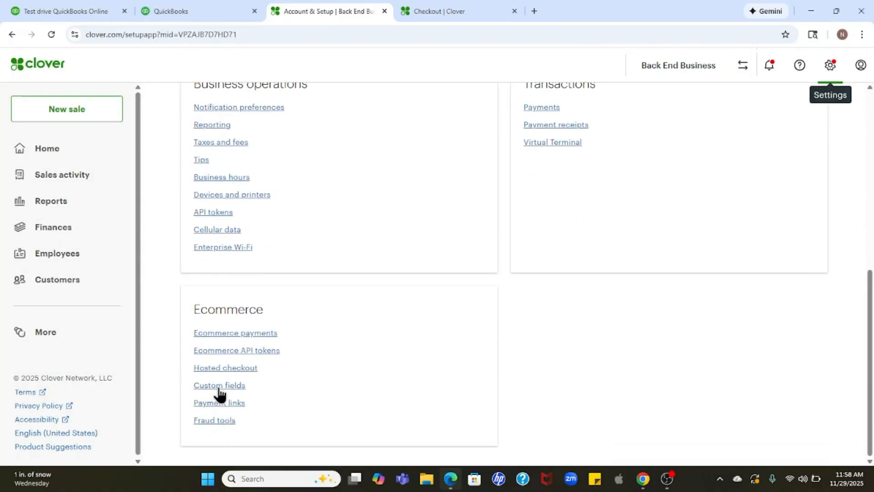
pyautogui.click(220, 388)
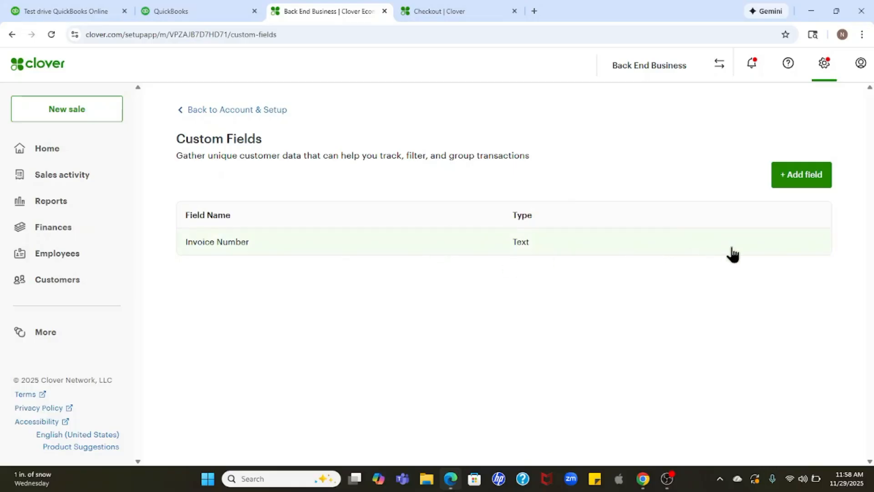
# Delete the existing Invoice Number custom field and confirm the deletion.
pyautogui.click(771, 247)
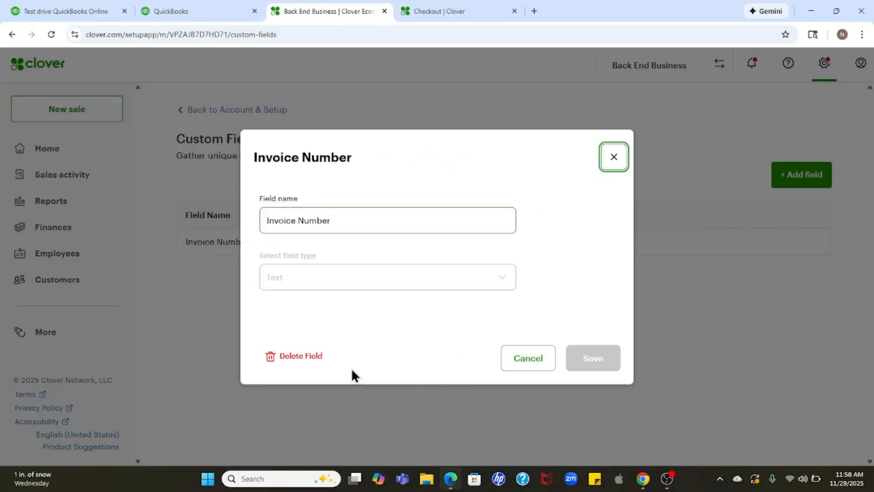
pyautogui.click(300, 357)
pyautogui.click(528, 289)
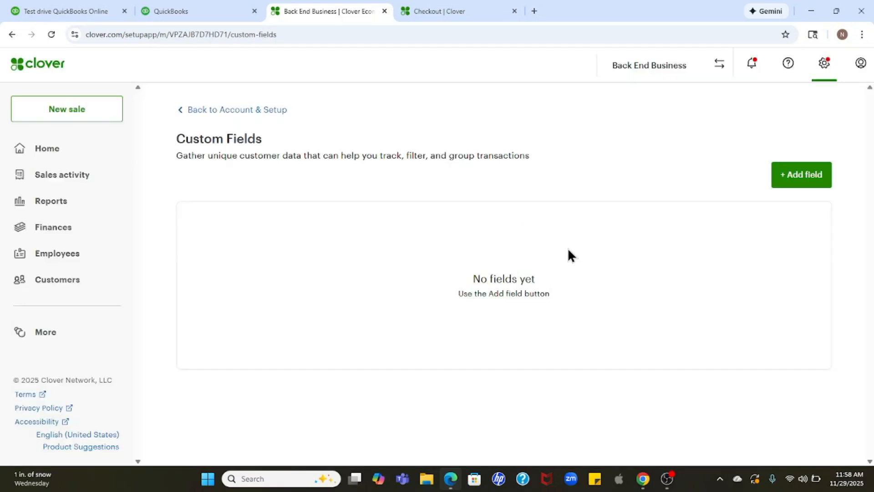
# Add and save a new custom field named Invoice Number with the field type Text.
pyautogui.click(805, 175)
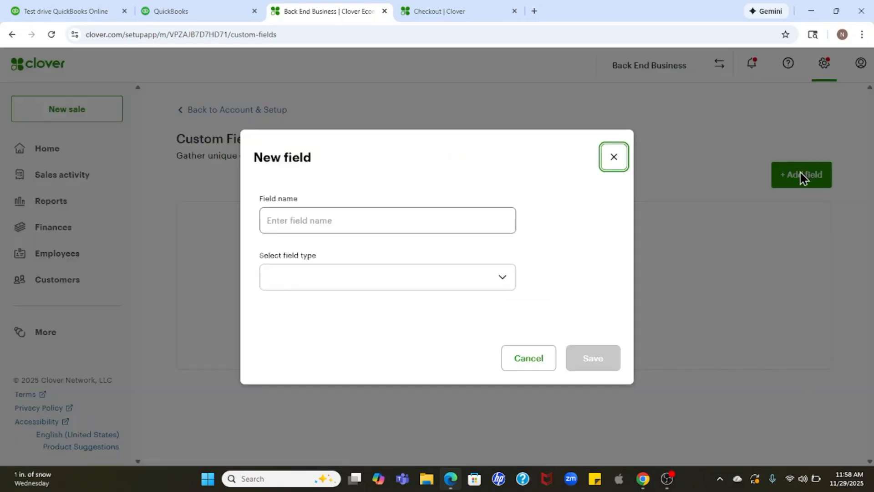
pyautogui.click(312, 230)
pyautogui.write('Invoice Number')
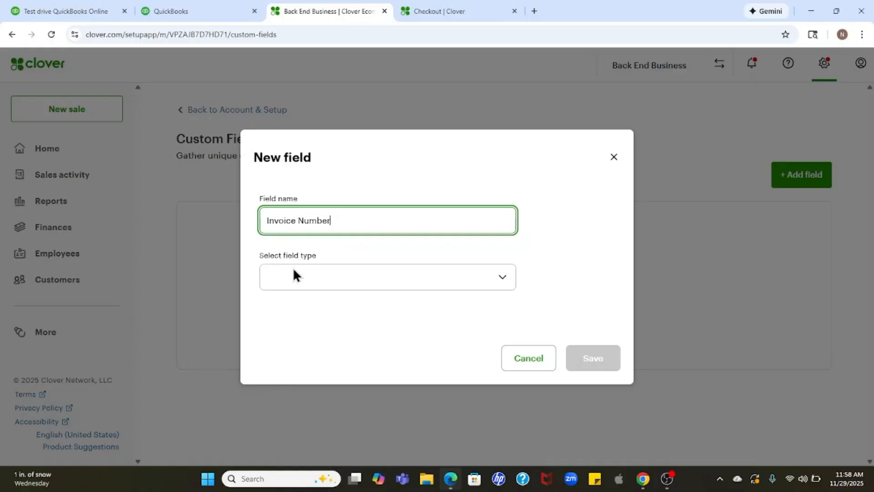
pyautogui.click(302, 279)
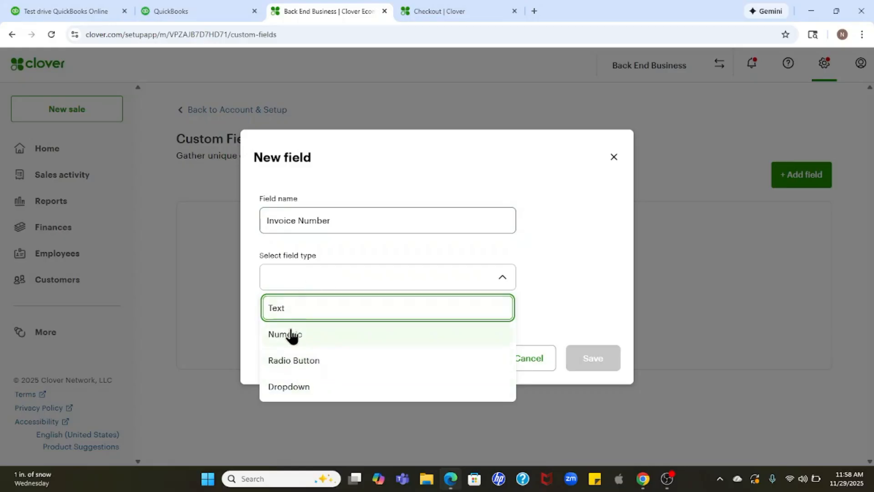
pyautogui.click(302, 312)
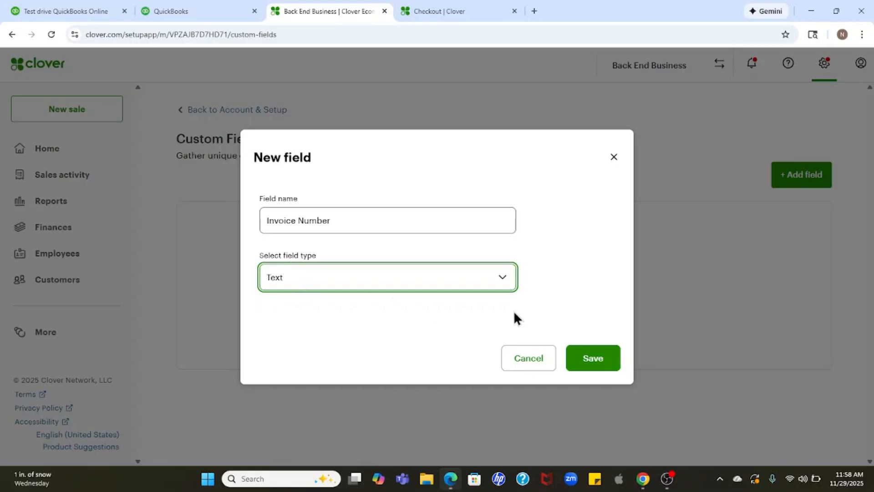
pyautogui.click(597, 361)
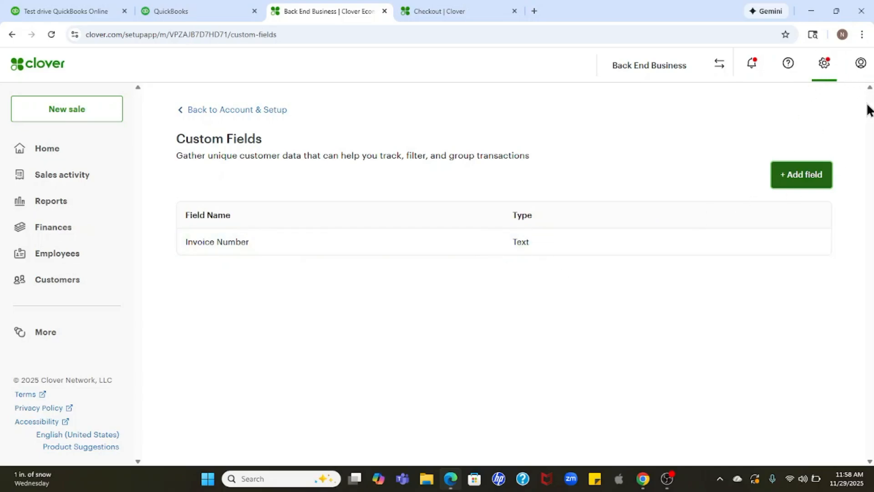
# Open the Hosted Checkout page from the Ecommerce section of the full Clover settings.
pyautogui.click(828, 63)
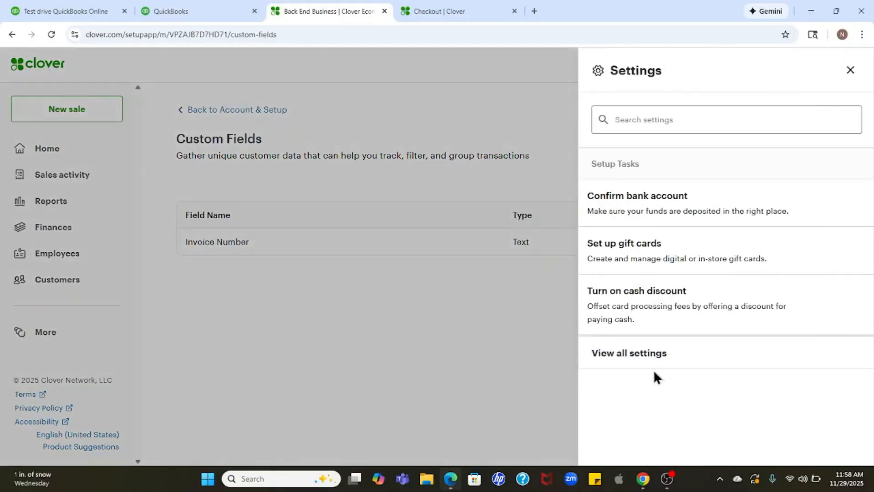
pyautogui.click(641, 362)
pyautogui.scroll(-8, 369, 342)
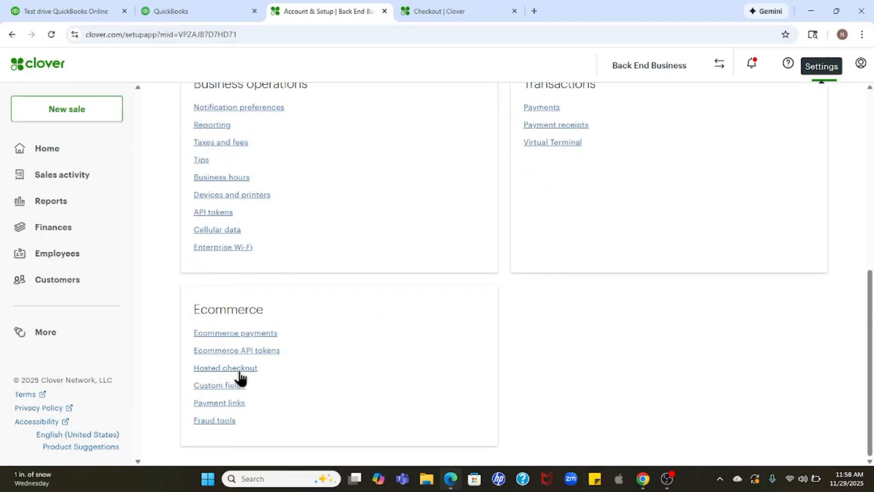
pyautogui.click(215, 370)
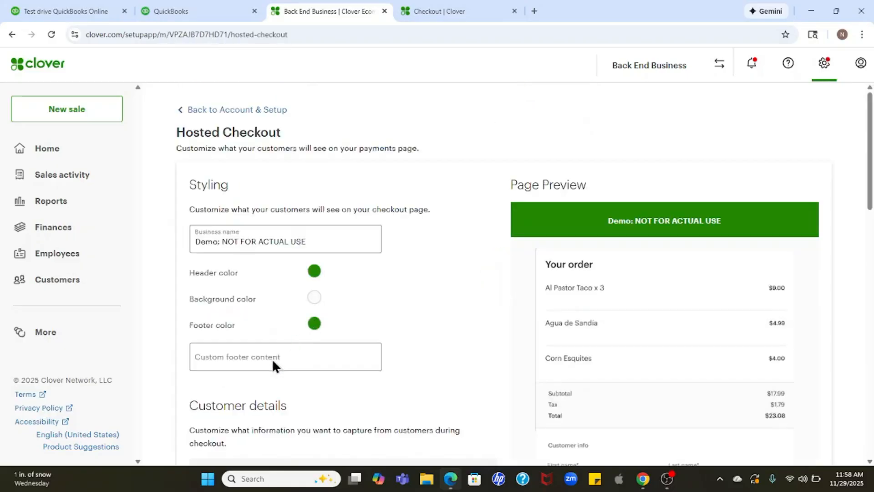
# Compare the live checkout page's header and order form with the Hosted Checkout styling settings.
pyautogui.click(452, 10)
pyautogui.scroll(9, 457, 155)
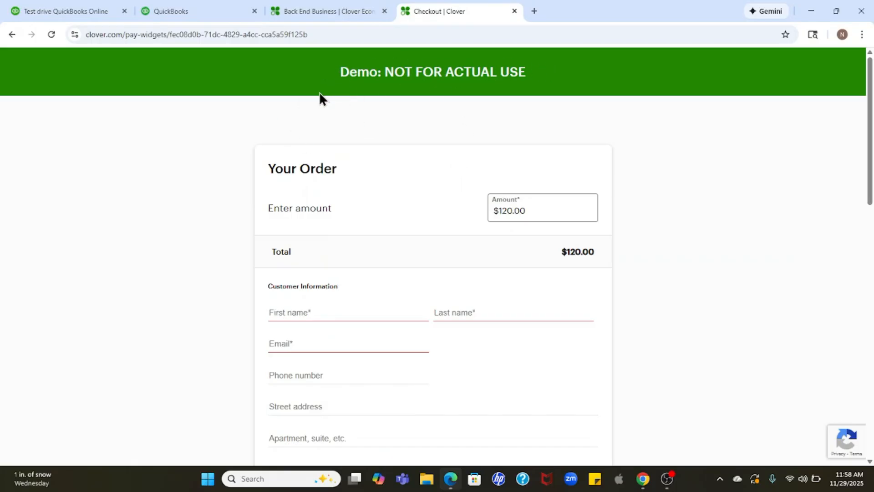
pyautogui.click(340, 13)
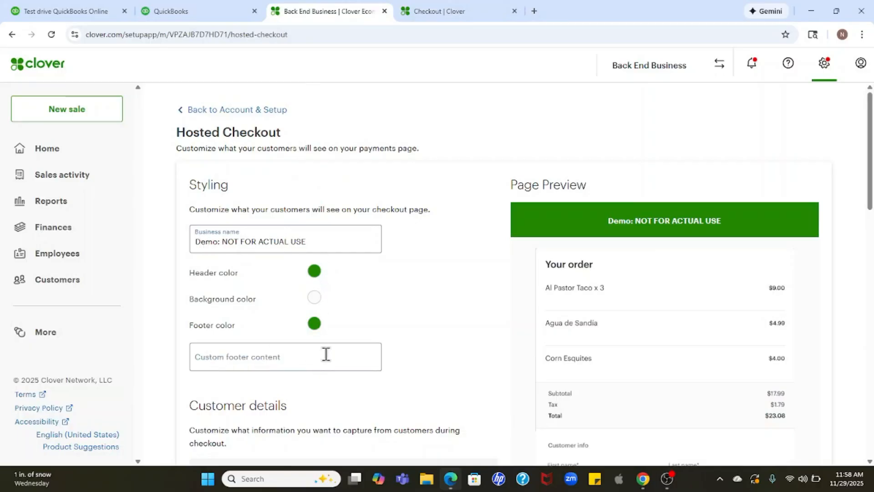
# Review the optional customer information fields under Customer details and close their customization dialog without changes.
pyautogui.scroll(-3, 586, 362)
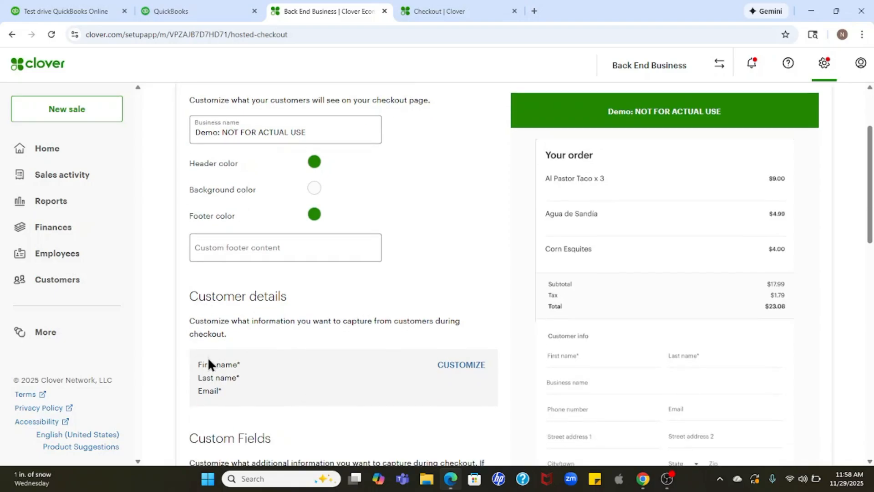
pyautogui.scroll(-1, 370, 351)
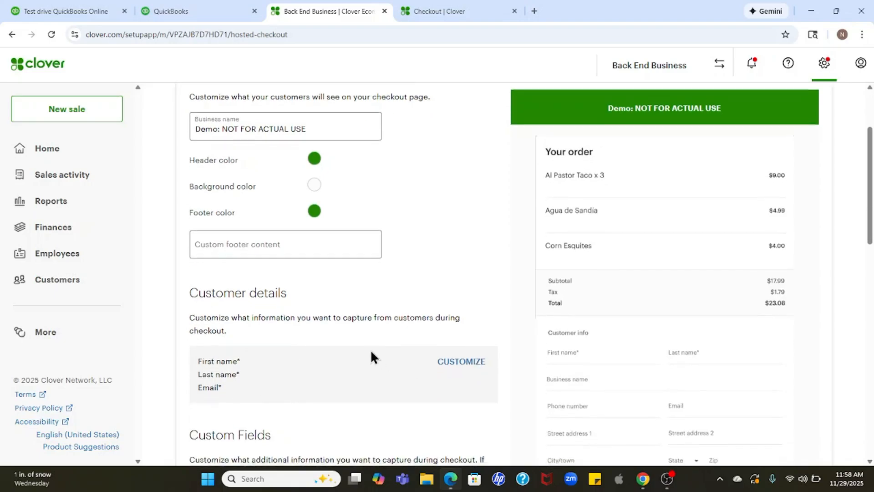
pyautogui.scroll(-2, 371, 358)
pyautogui.click(458, 255)
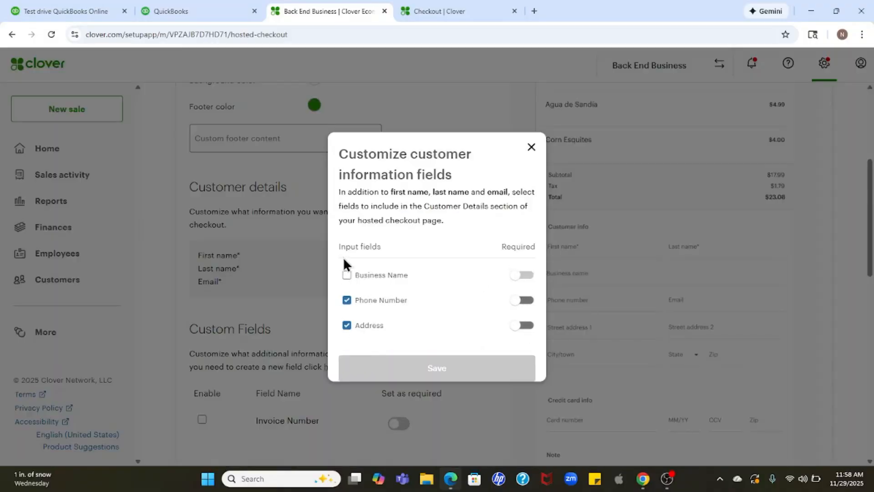
pyautogui.click(532, 147)
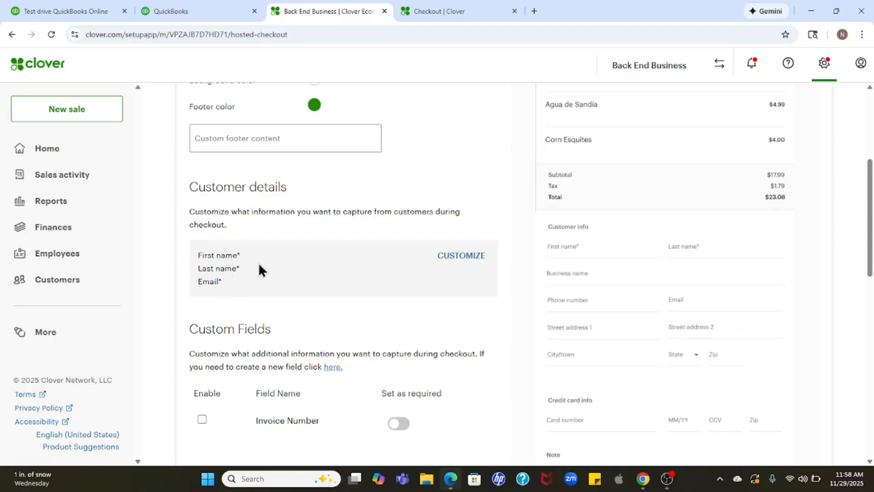
# Enable the Invoice Number custom field for hosted checkout, set it as required, and save the settings.
pyautogui.scroll(-1, 260, 268)
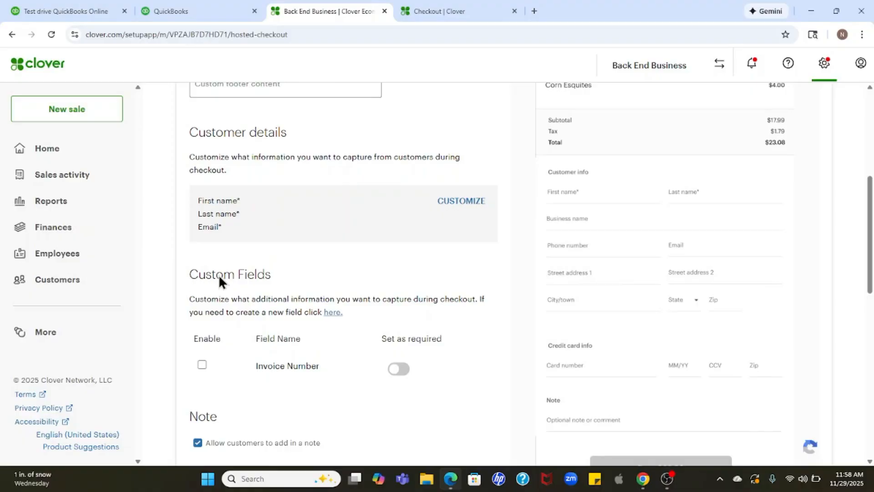
pyautogui.click(202, 366)
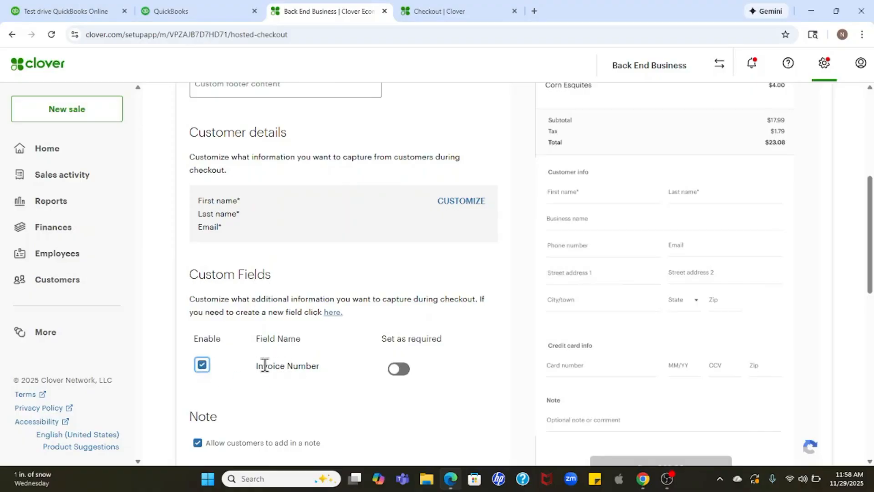
pyautogui.click(405, 374)
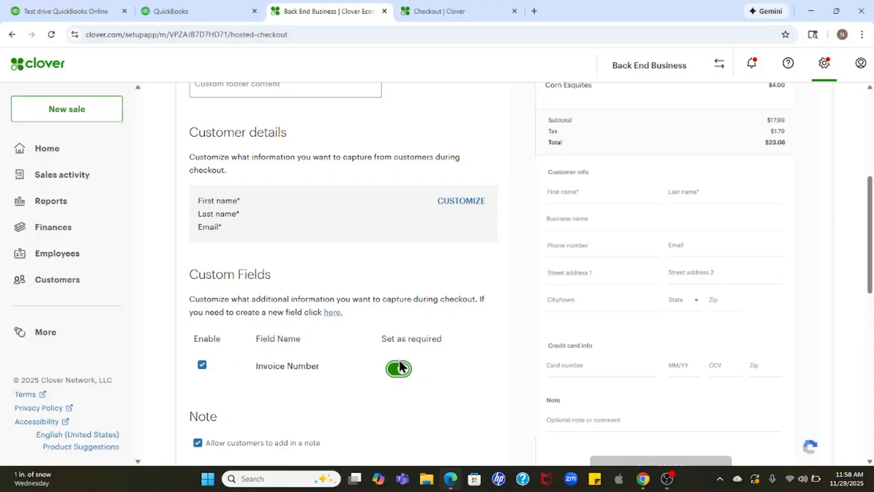
pyautogui.scroll(-1, 308, 357)
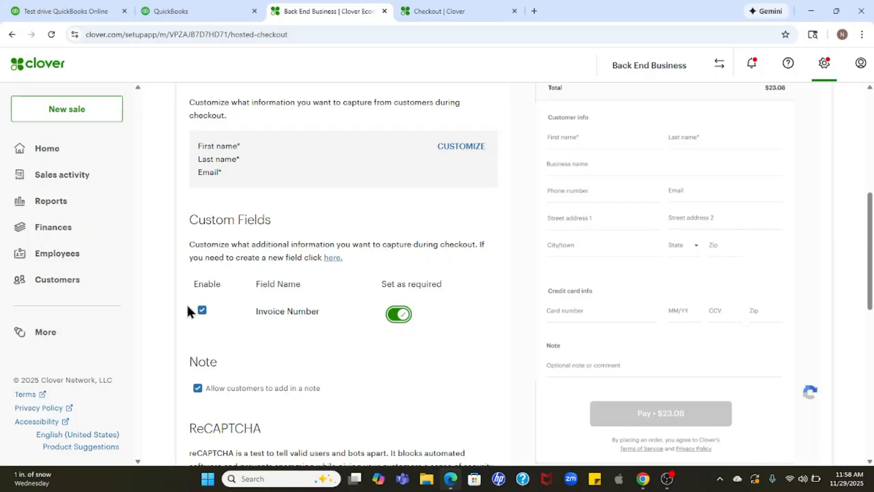
pyautogui.scroll(-10, 334, 313)
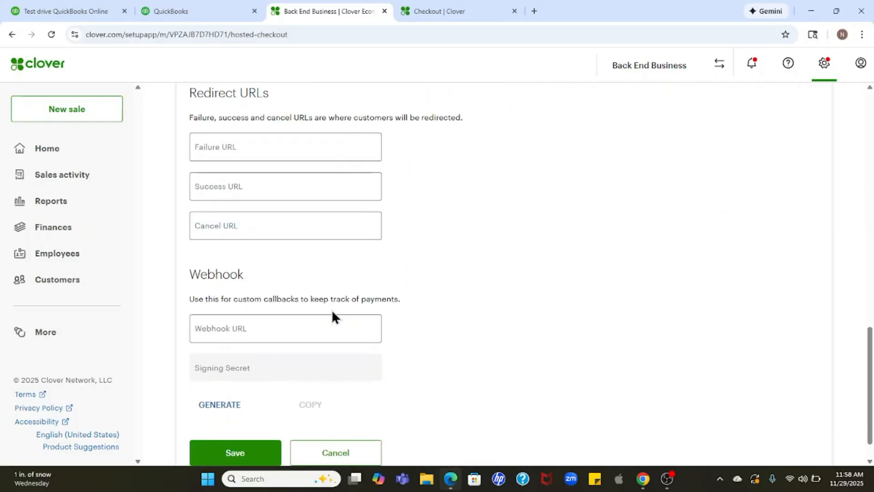
pyautogui.click(225, 423)
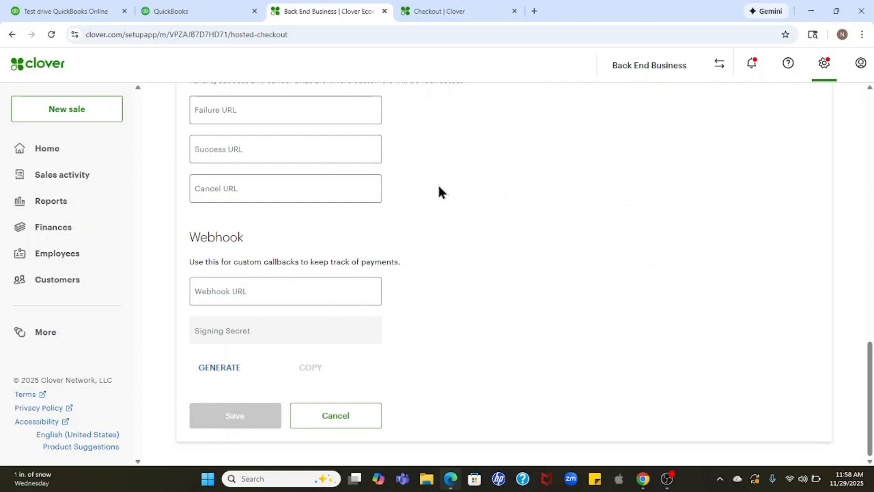
# Reload the live checkout page and enter 234 in its required Invoice Number field.
pyautogui.click(444, 15)
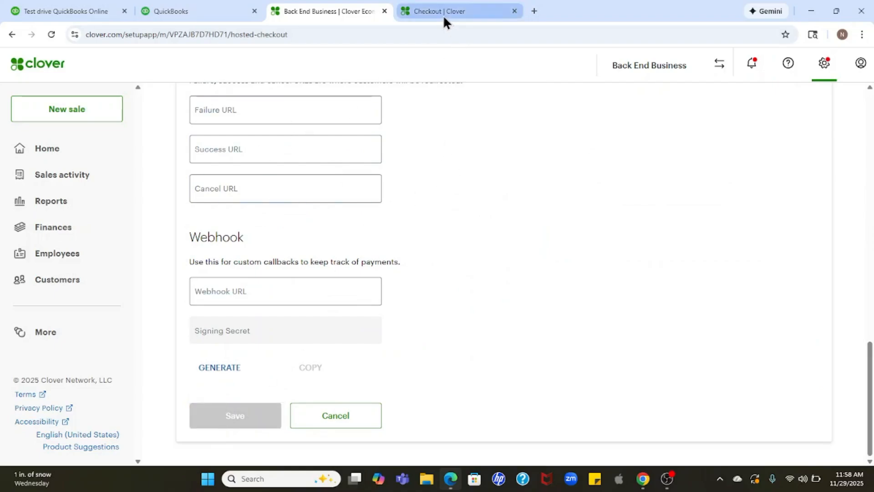
pyautogui.click(51, 34)
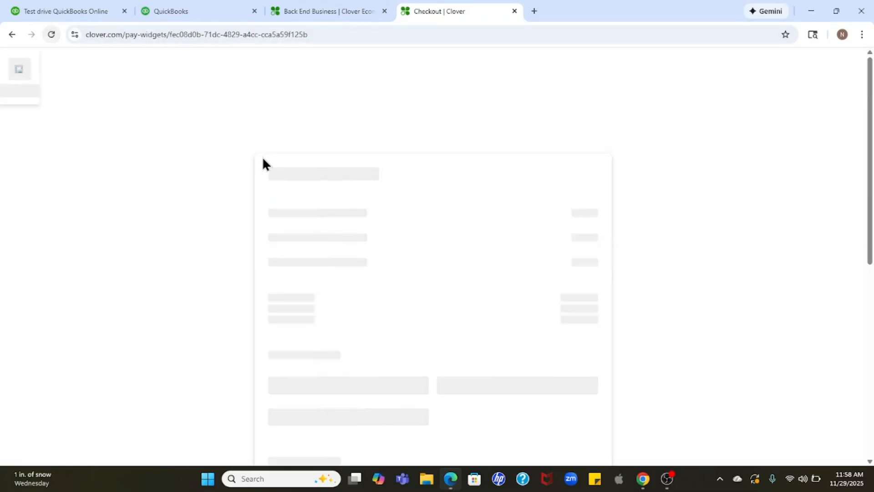
pyautogui.scroll(-5, 275, 164)
pyautogui.scroll(-5, 275, 164)
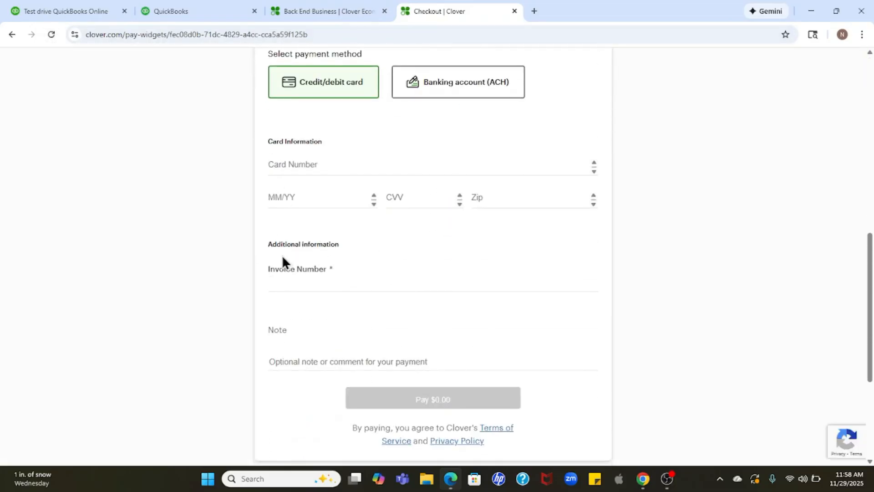
pyautogui.write('234')
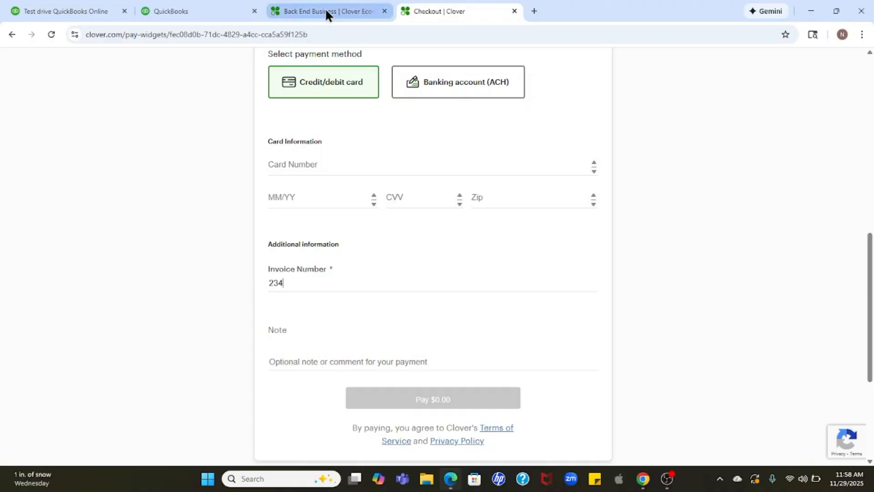
# Glance at the QuickBooks home page and return to the amount section of the Clover checkout page.
pyautogui.click(201, 10)
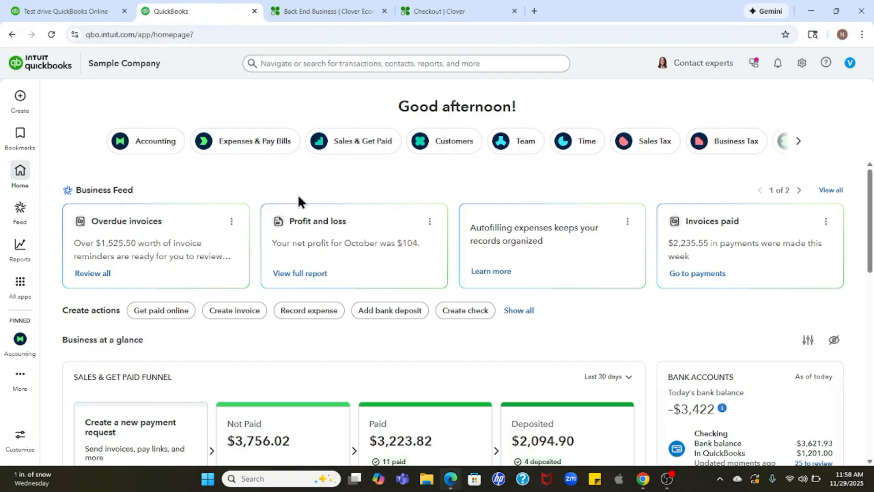
pyautogui.click(442, 12)
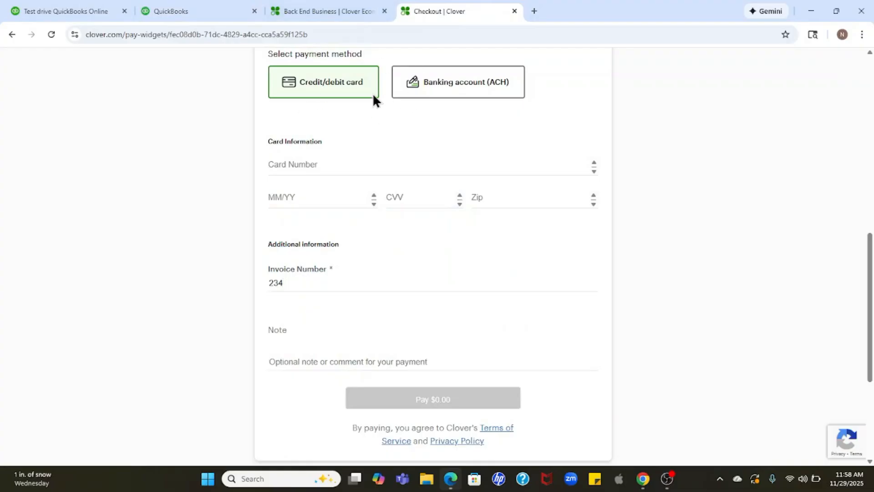
pyautogui.scroll(10, 372, 100)
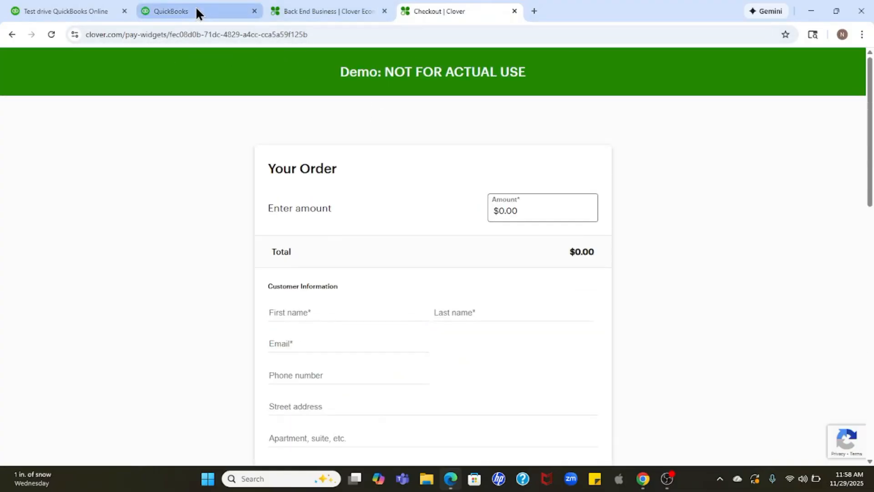
# Switch to QuickBooks and open the Sales section of Account and settings.
pyautogui.click(197, 12)
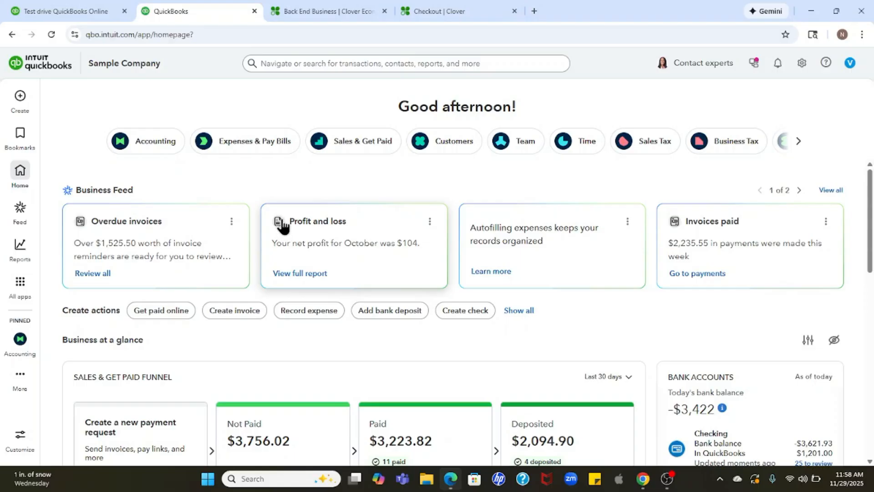
pyautogui.click(802, 64)
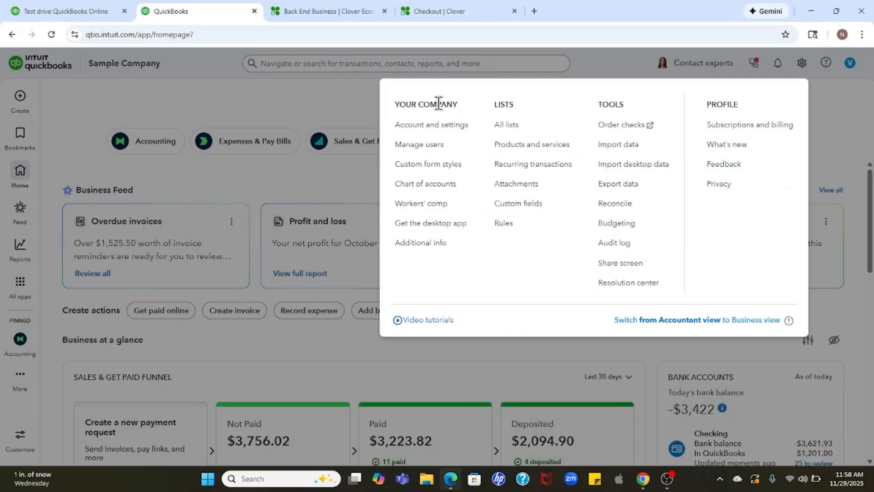
pyautogui.click(436, 129)
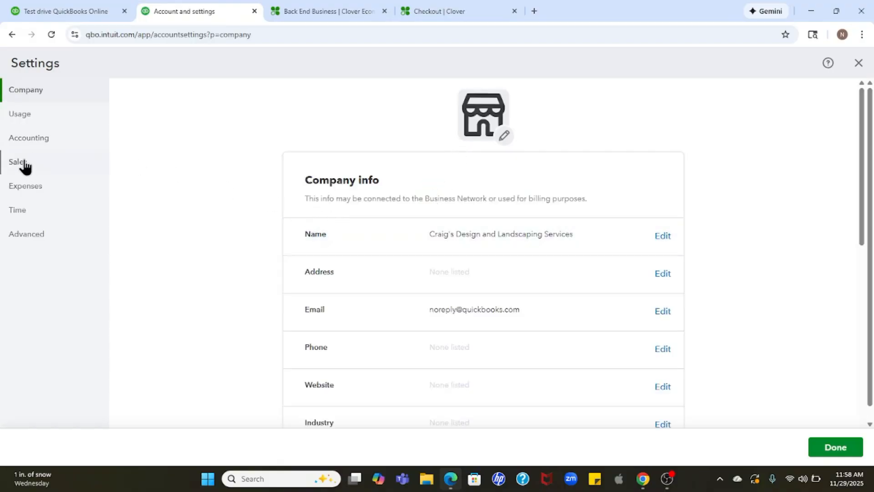
pyautogui.click(27, 168)
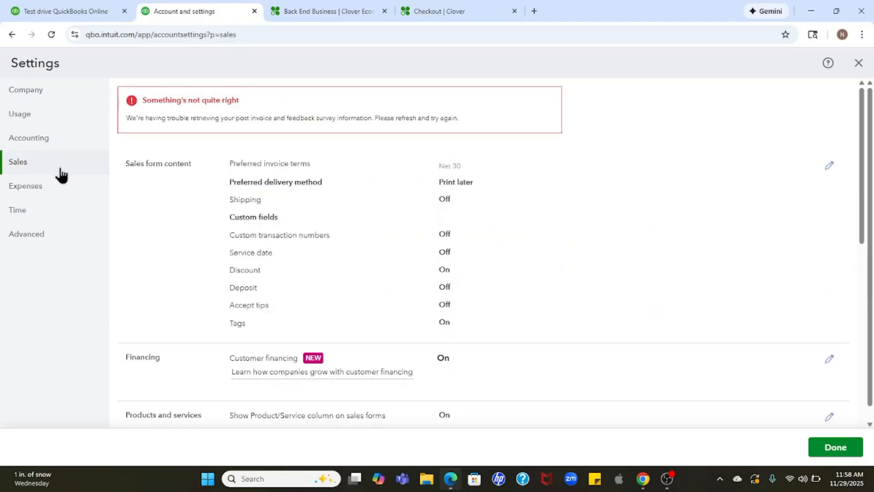
# Open the Messages section of the sales settings for editing the default sales form email.
pyautogui.scroll(-2, 243, 207)
pyautogui.scroll(-4, 243, 206)
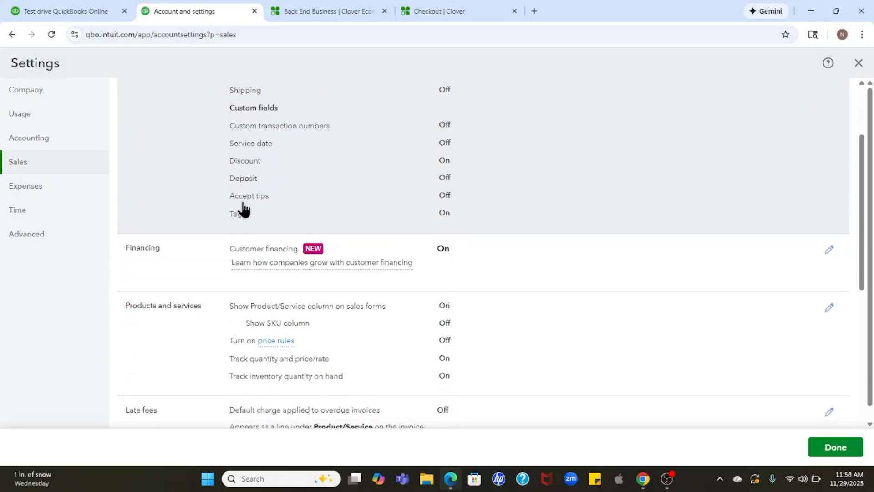
pyautogui.scroll(-1, 243, 206)
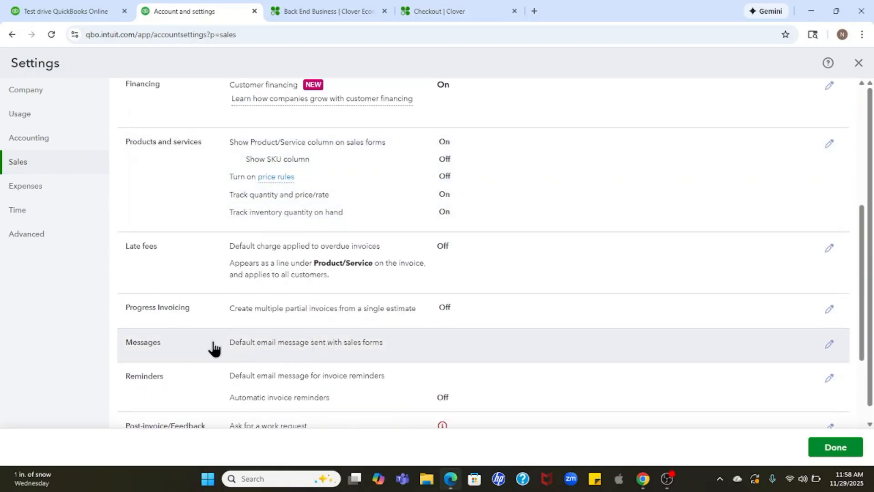
pyautogui.click(830, 345)
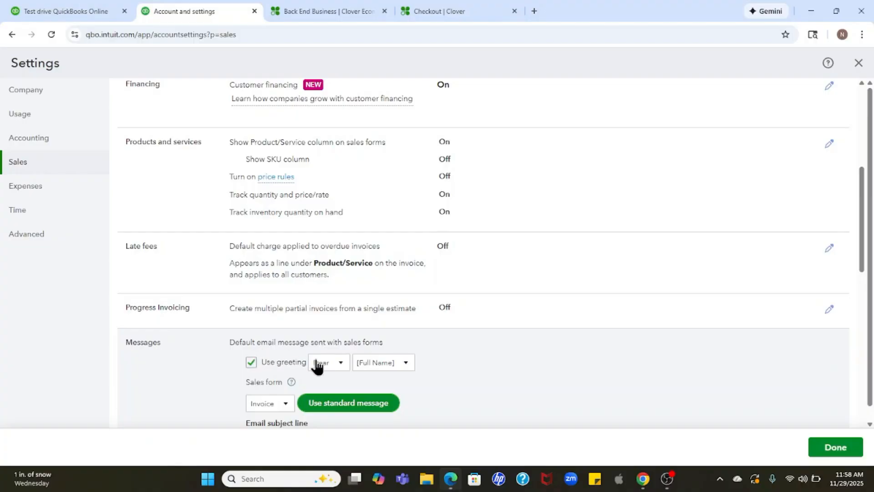
# Replace the invoice email's payment request and thanks with "Please click the link below to pay your invoice. Be sure to include your Invoice Number.".
pyautogui.scroll(-3, 264, 391)
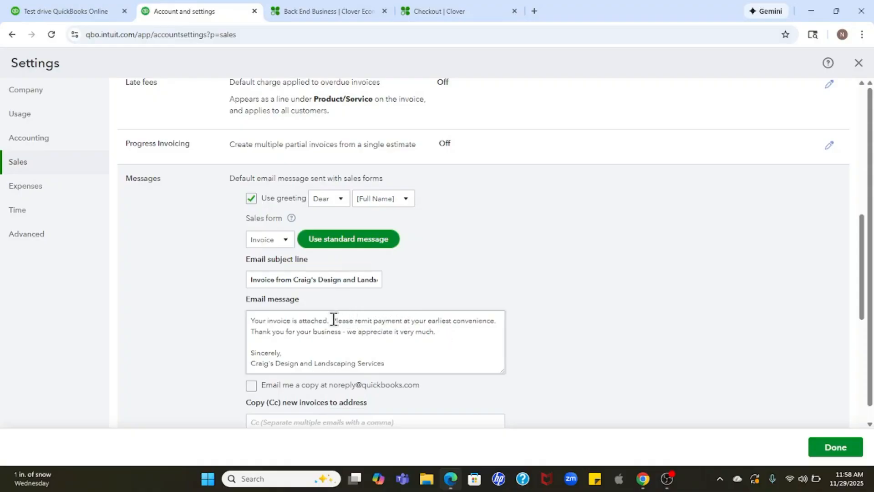
pyautogui.moveTo(332, 319); pyautogui.dragTo(480, 333)
pyautogui.write('P')
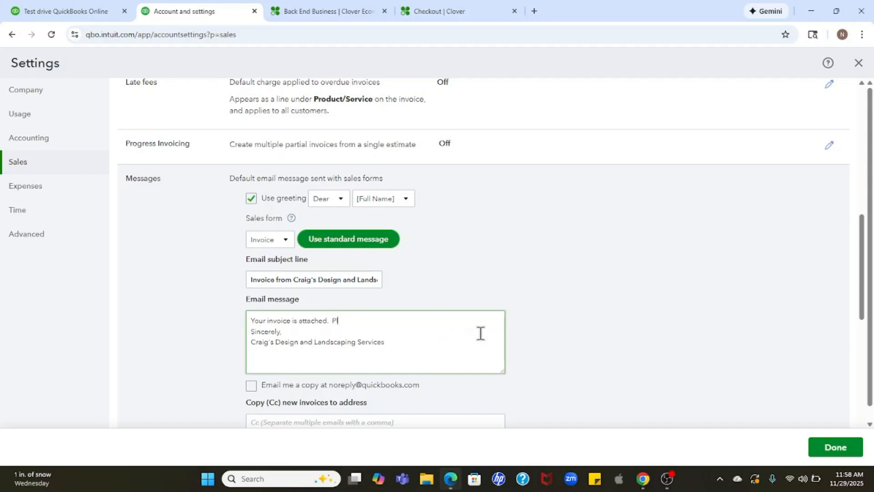
pyautogui.write('lease click the link below to pay your in')
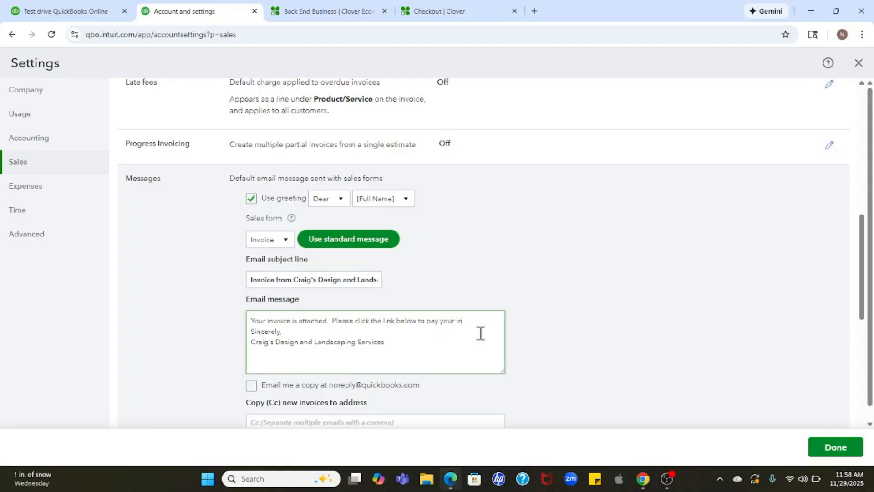
pyautogui.write('voice. Be sure to')
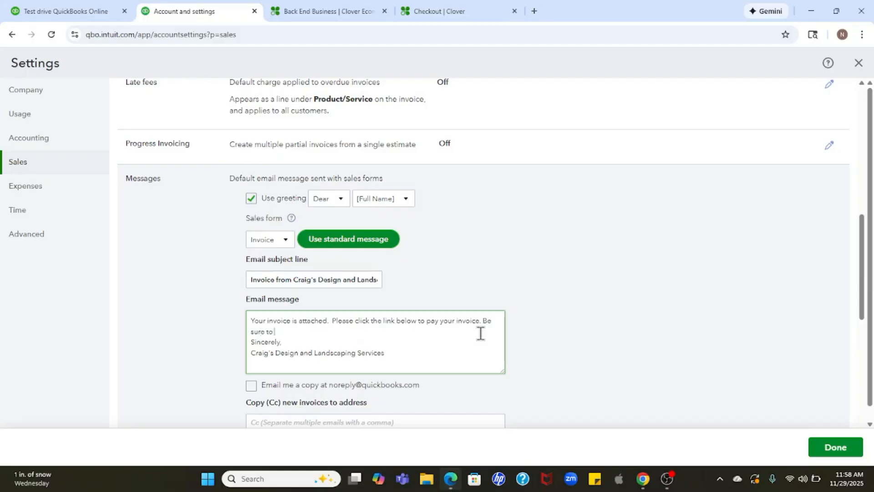
pyautogui.write(' include your Invoice Number')
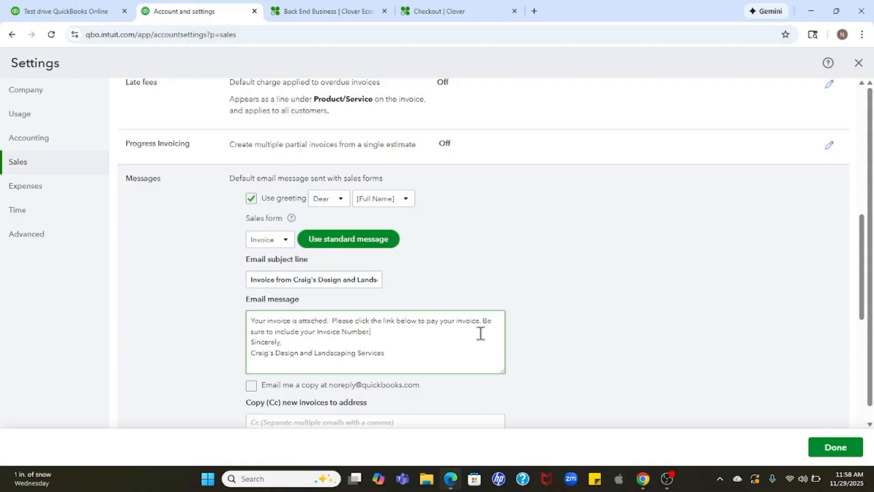
pyautogui.write('.')
pyautogui.press('Return')
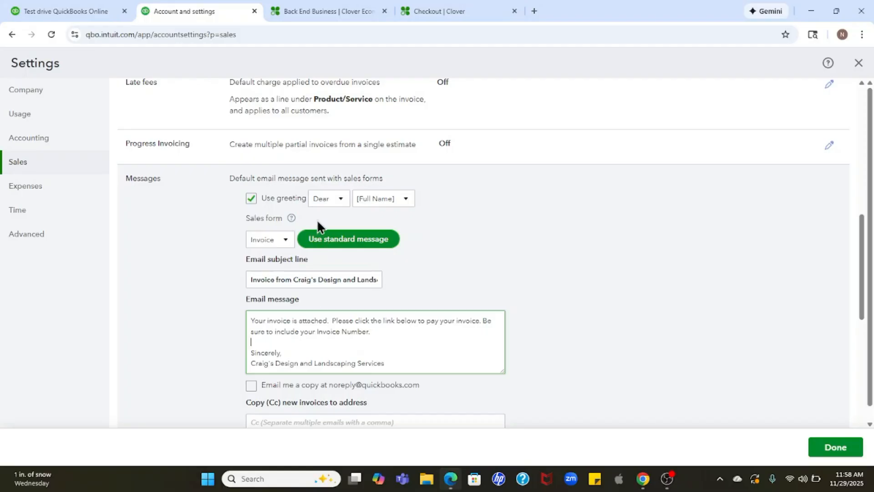
pyautogui.write('https://link.clover.com/urlshortener/kDf5pG')
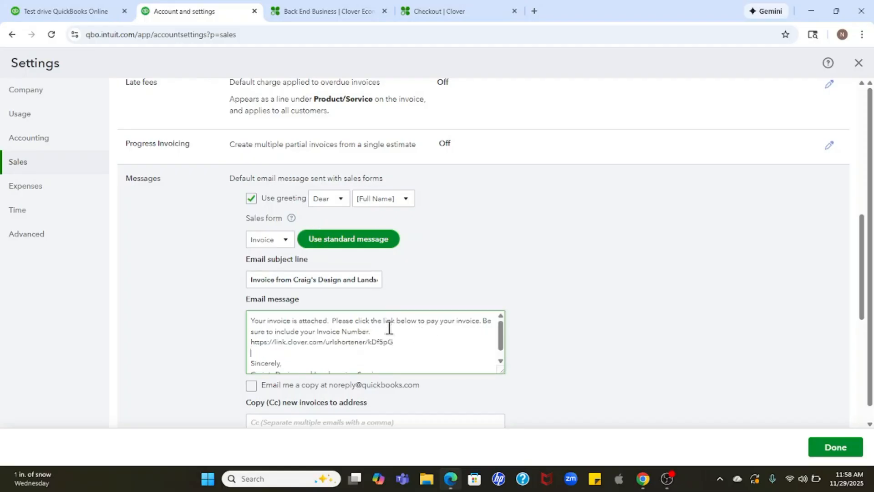
pyautogui.press('Return')
pyautogui.scroll(-1, 369, 330)
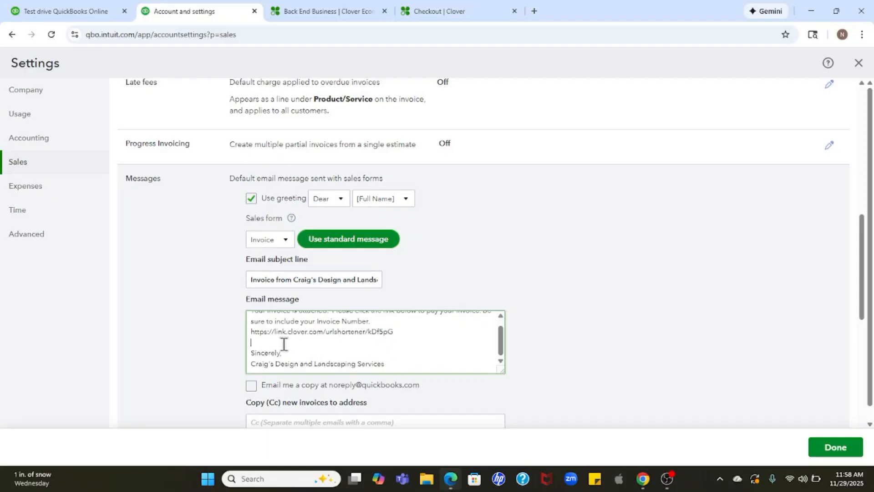
pyautogui.press('Return')
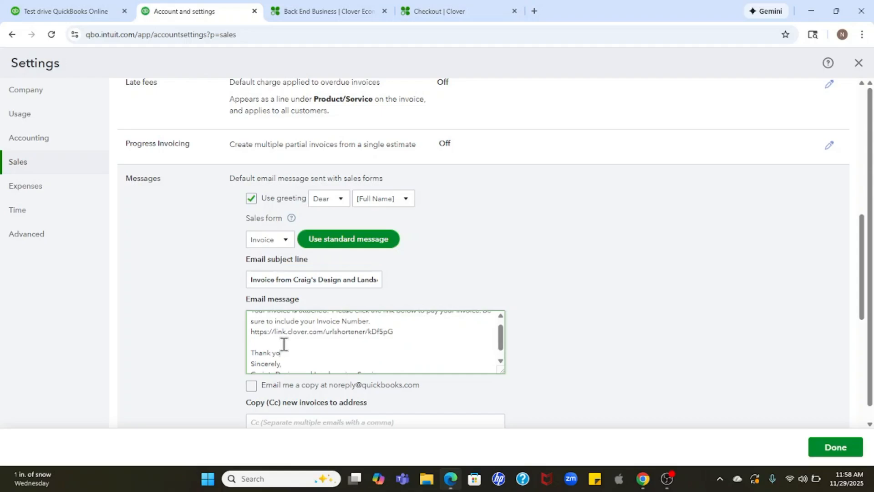
# Add "Thank you so much for your business!" above the closing of the invoice email and save the message settings.
pyautogui.write('Thank you so much for your business!')
pyautogui.press('Return')
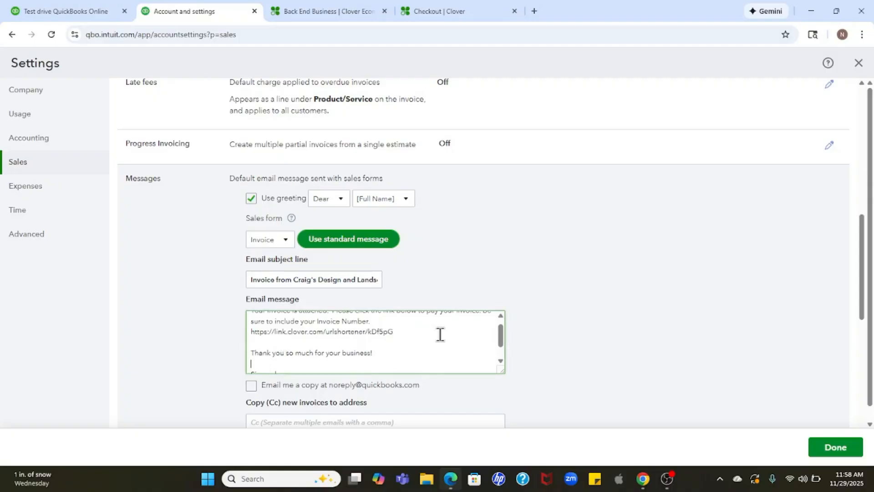
pyautogui.scroll(-3, 415, 355)
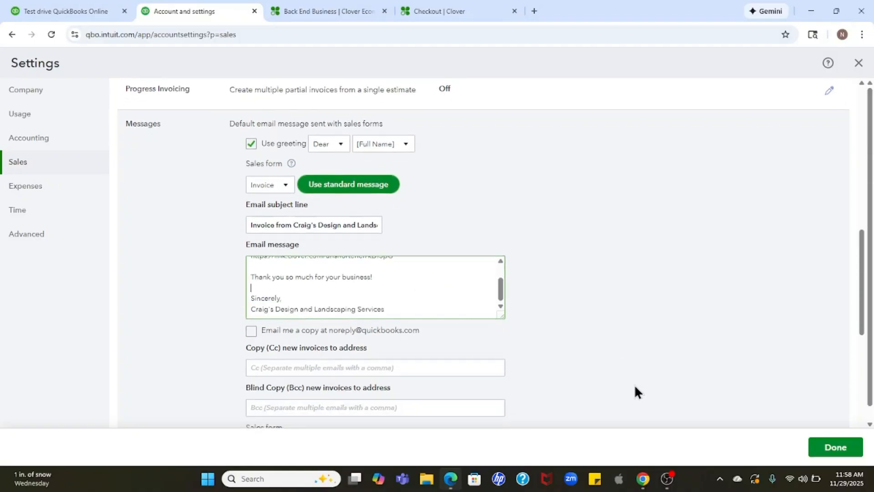
pyautogui.scroll(-2, 621, 390)
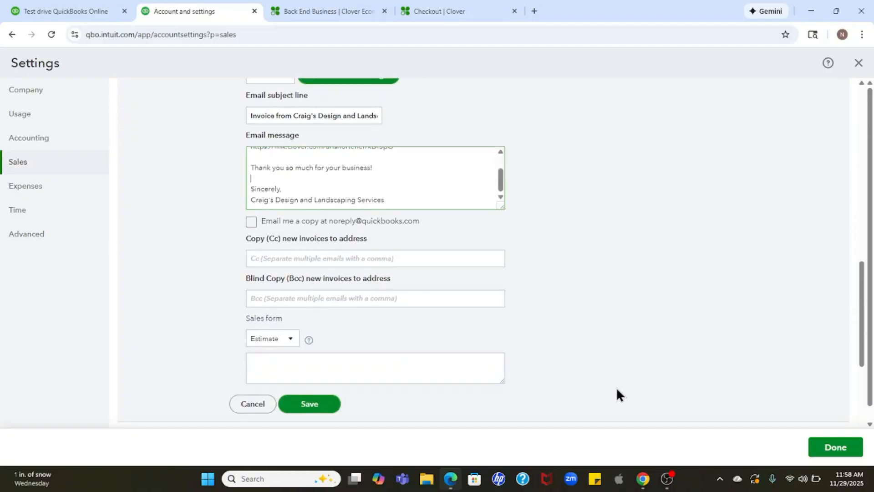
pyautogui.click(300, 404)
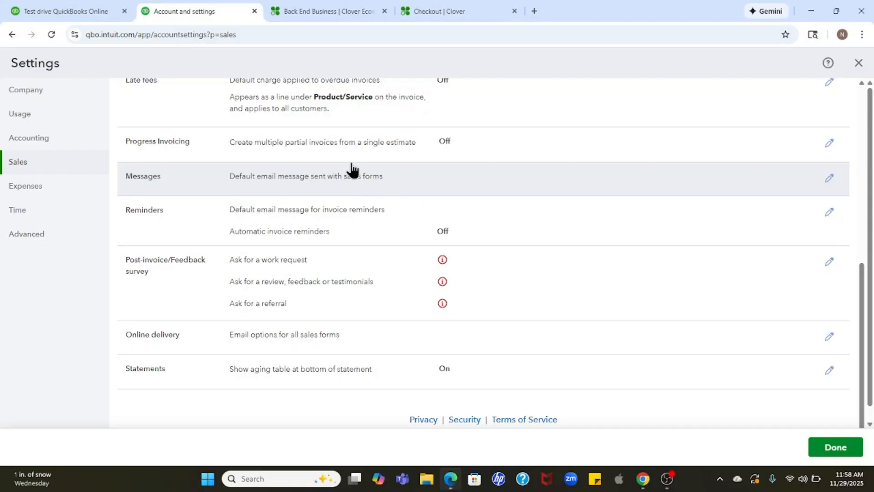
# Check the full web address of the Clover checkout page and return to the QuickBooks settings.
pyautogui.click(442, 14)
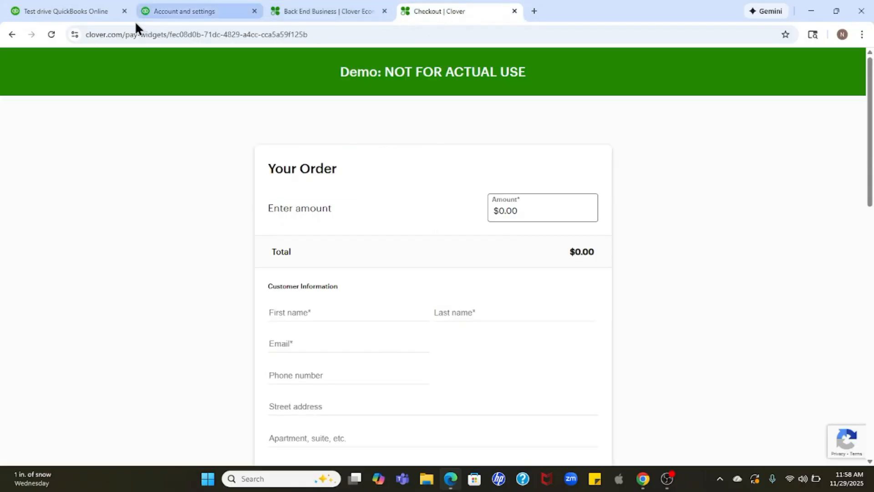
pyautogui.click(109, 35)
pyautogui.click(161, 34)
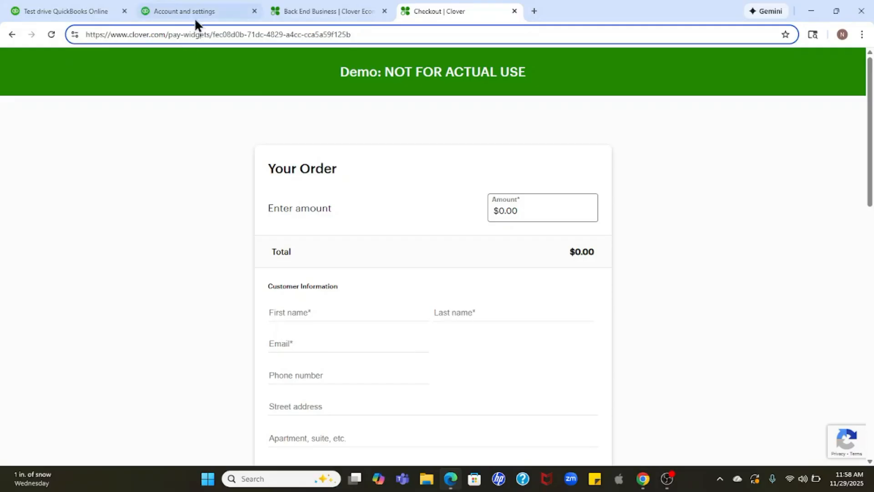
pyautogui.click(200, 7)
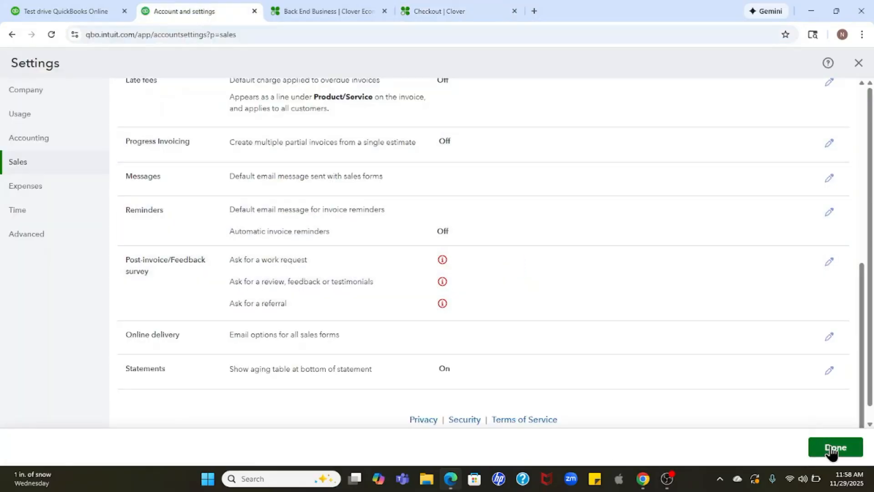
# Close the account settings and open the Standard custom form style for editing.
pyautogui.click(834, 448)
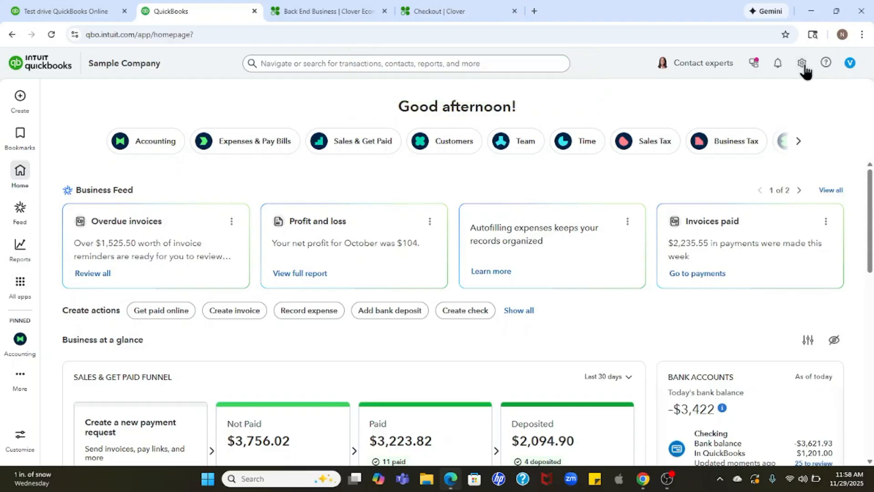
pyautogui.click(803, 63)
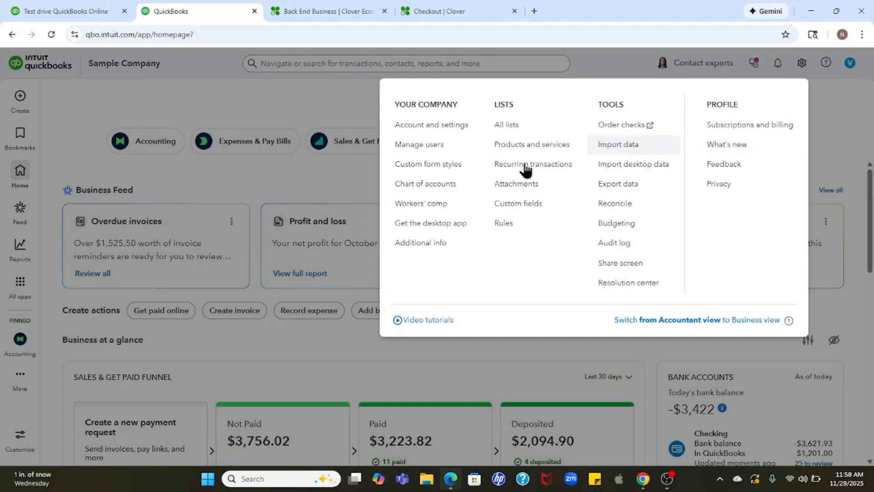
pyautogui.click(438, 165)
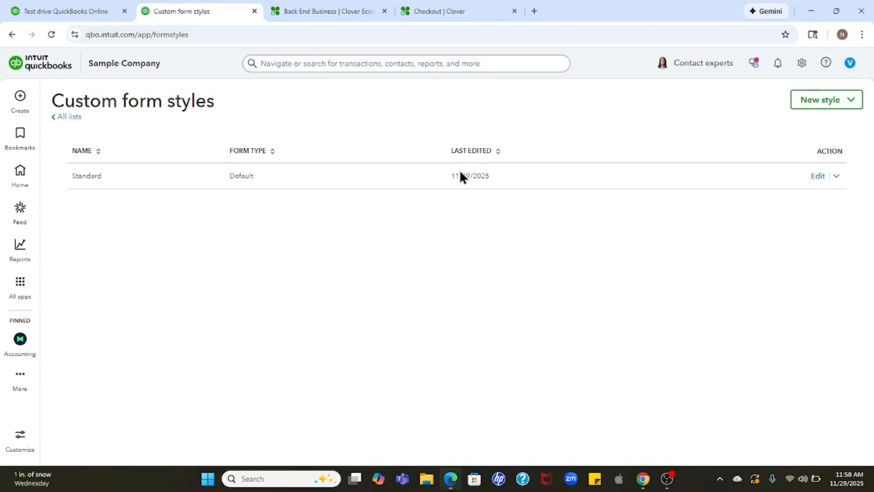
pyautogui.click(818, 178)
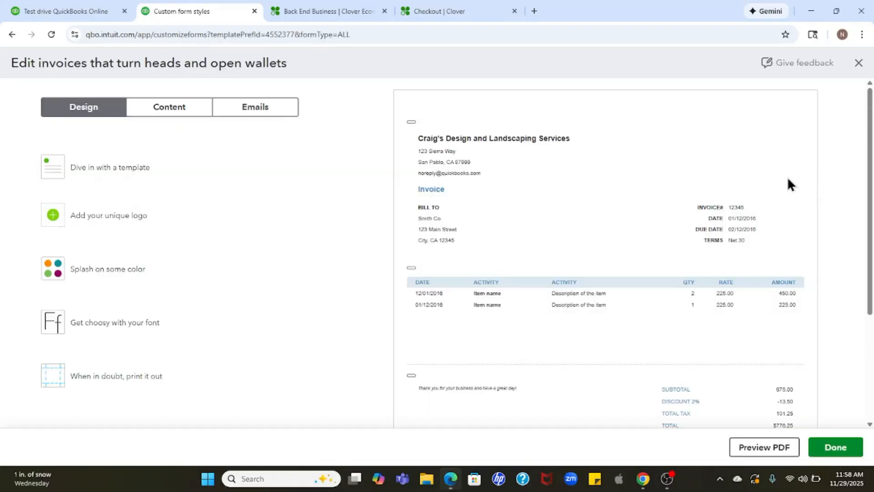
pyautogui.click(178, 108)
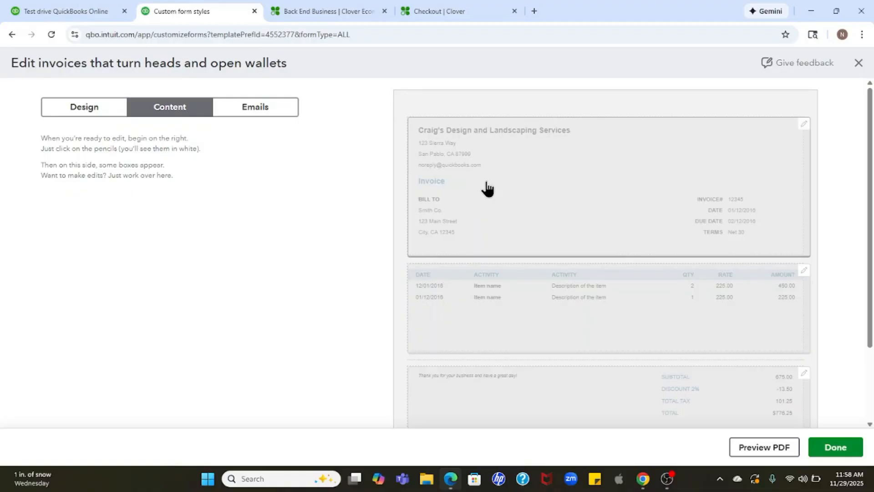
pyautogui.click(527, 209)
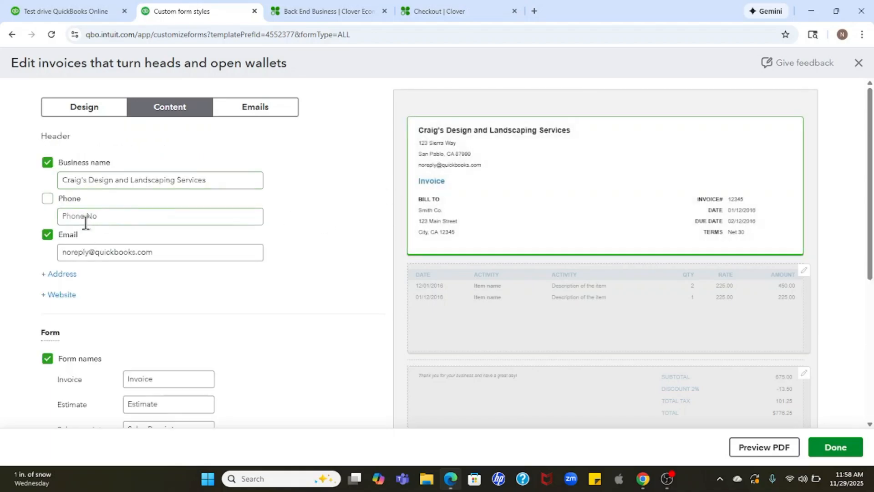
pyautogui.click(56, 296)
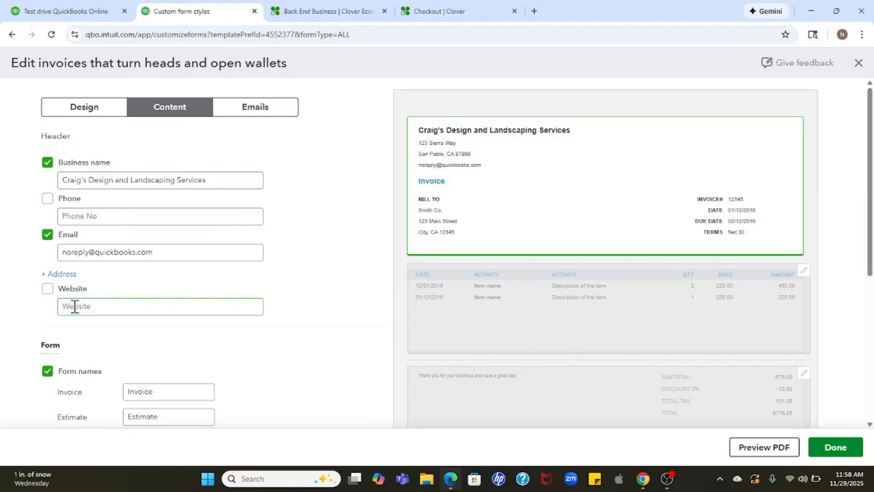
pyautogui.click(71, 305)
pyautogui.click(47, 292)
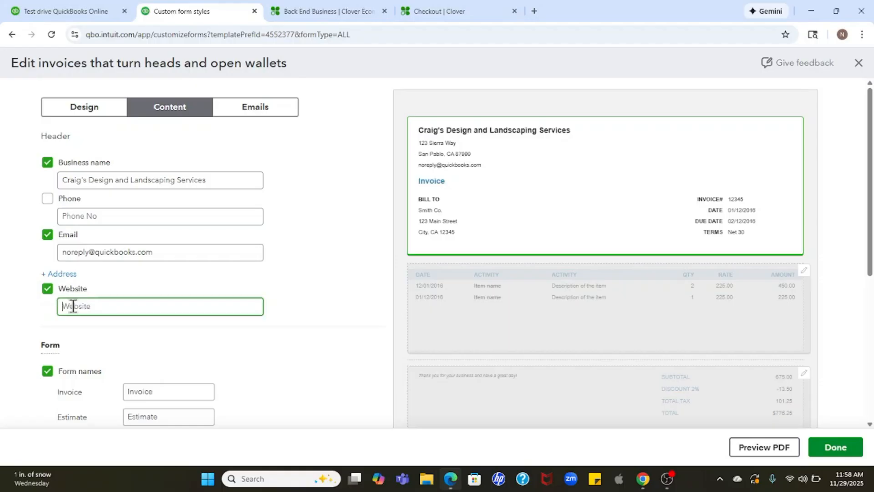
pyautogui.write('https://link.clover.com/urlshortener/kDf5pG')
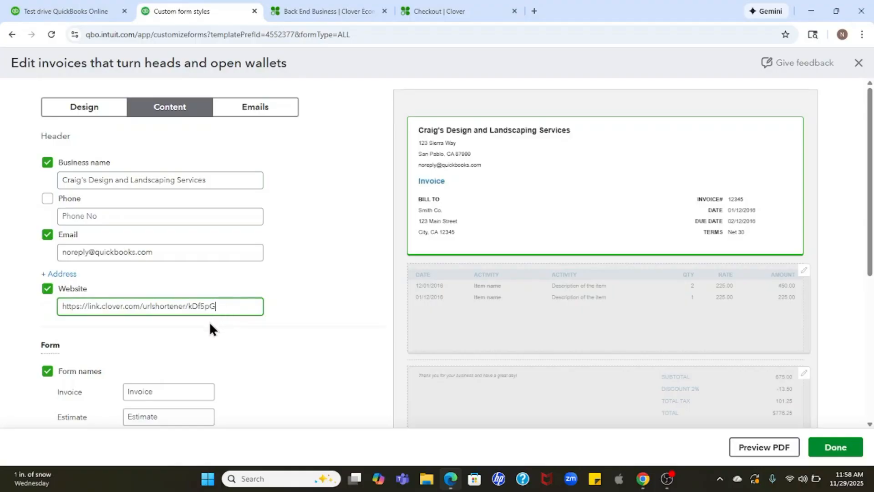
# Replace the customer message in the invoice footer with "Thank you so much for your business! Please click the link below to pay your invoice:".
pyautogui.scroll(-5, 209, 322)
pyautogui.scroll(-1, 209, 324)
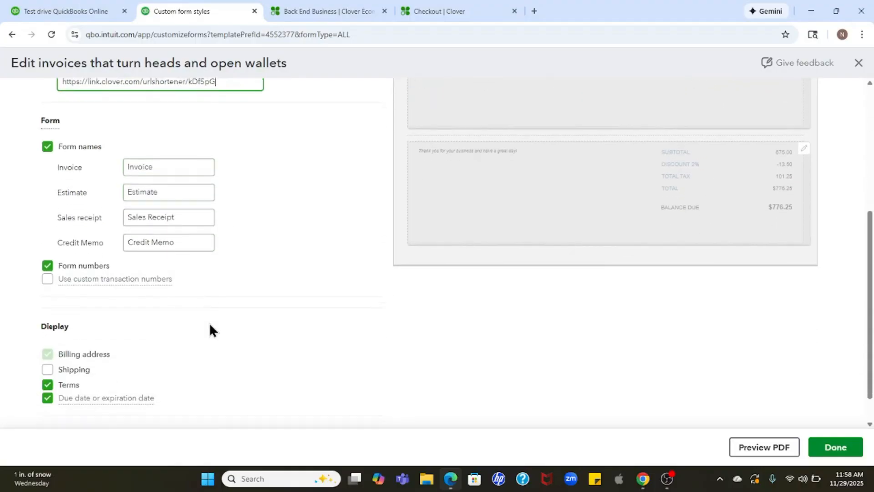
pyautogui.scroll(5, 211, 327)
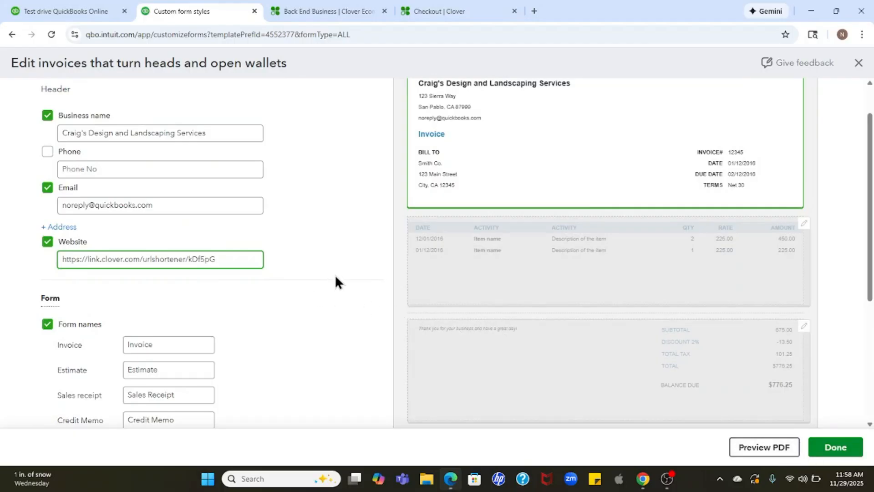
pyautogui.scroll(-5, 358, 278)
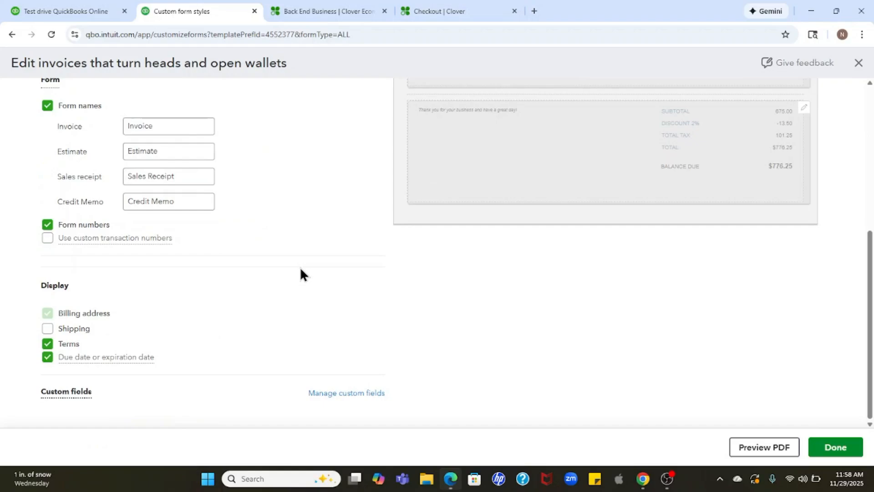
pyautogui.click(463, 176)
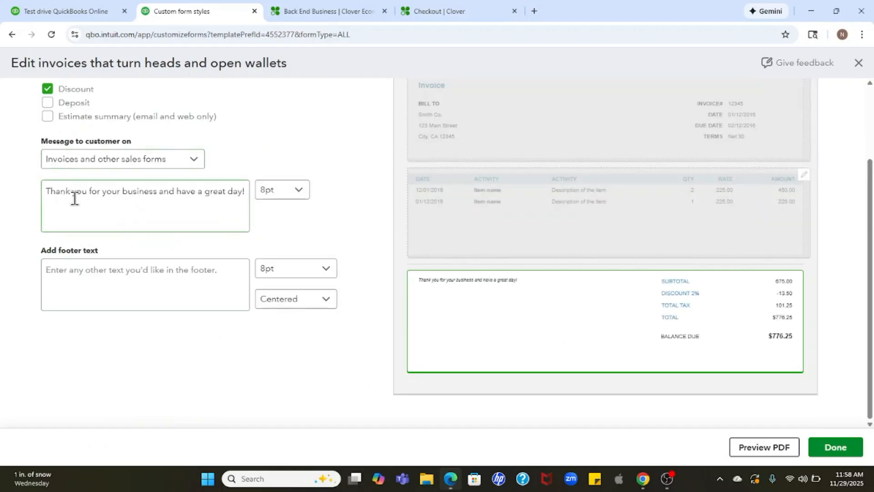
pyautogui.click(247, 198)
pyautogui.moveTo(244, 192); pyautogui.dragTo(54, 180)
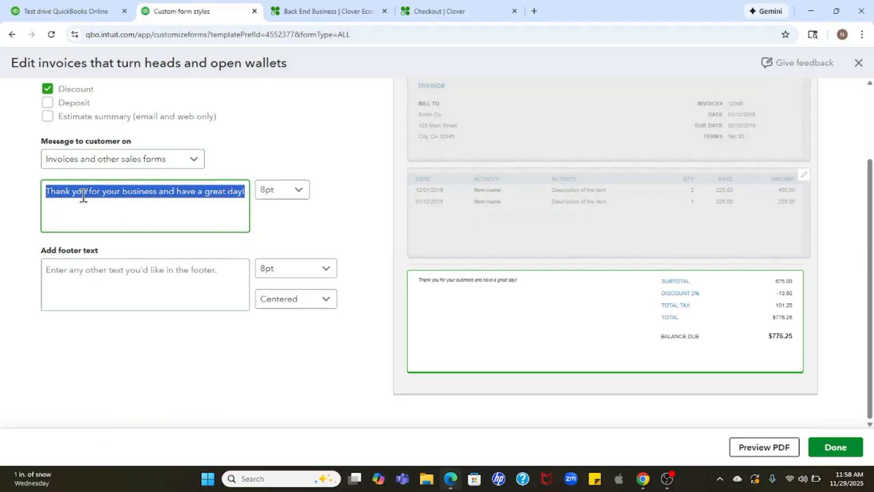
pyautogui.write('Thank you s')
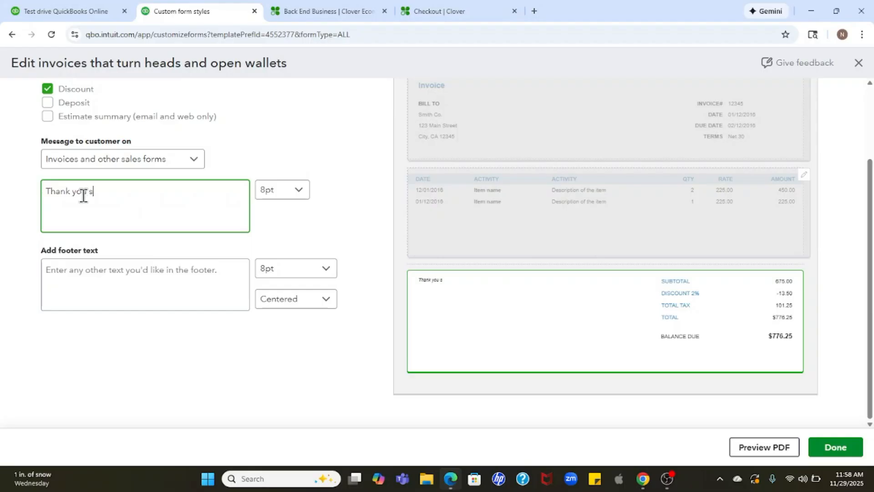
pyautogui.write('o much for your busine')
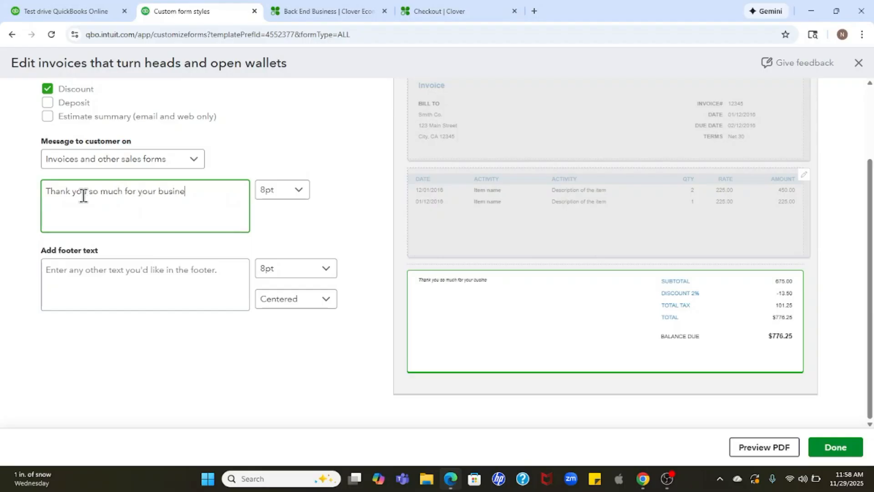
pyautogui.write('ss! pleas')
pyautogui.write(' Please ')
pyautogui.write('click the')
pyautogui.write(' lin')
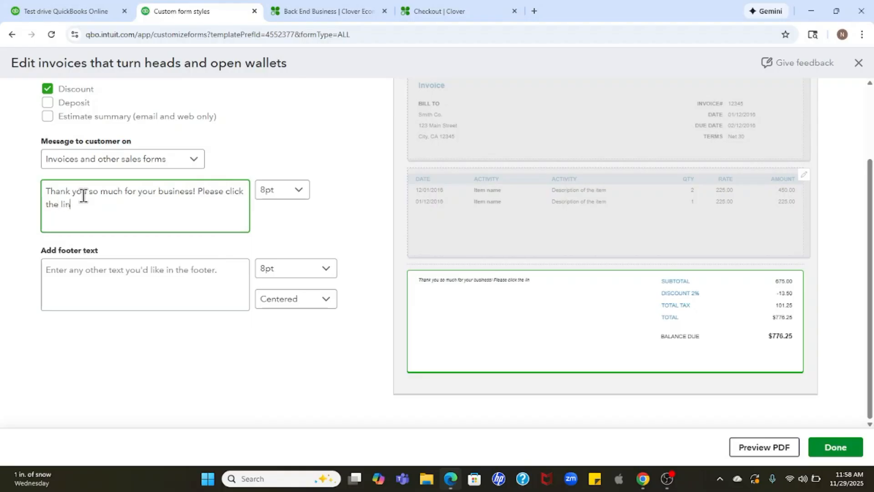
pyautogui.write('k below to pay your invoice:')
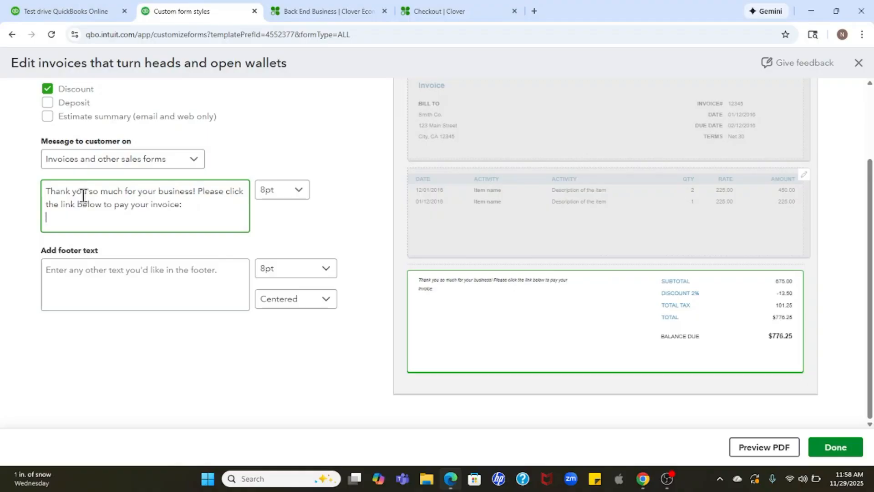
# Paste the Clover payment link on the line below the customer message text.
pyautogui.press('Return')
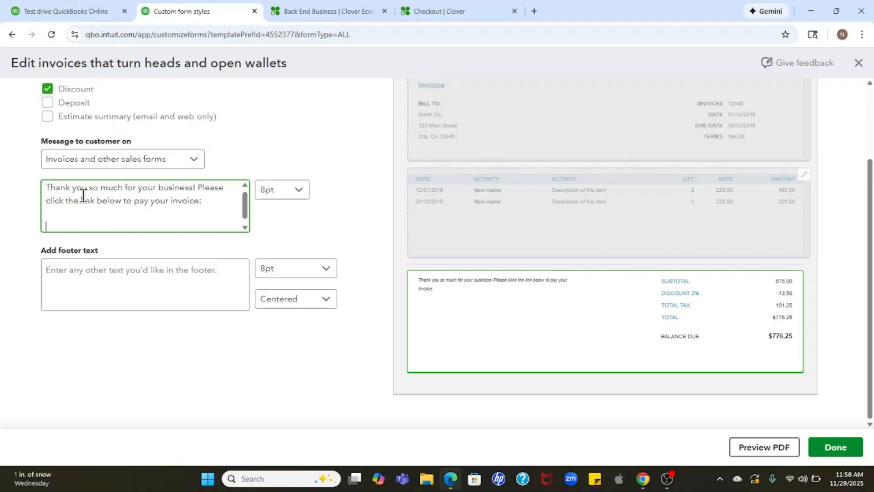
pyautogui.press('BackSpace')
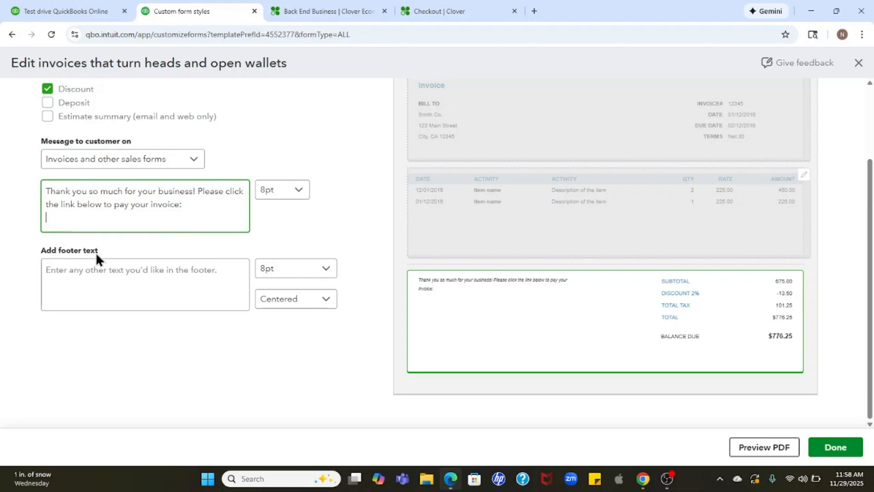
pyautogui.hotkey('ctrl', 'v')
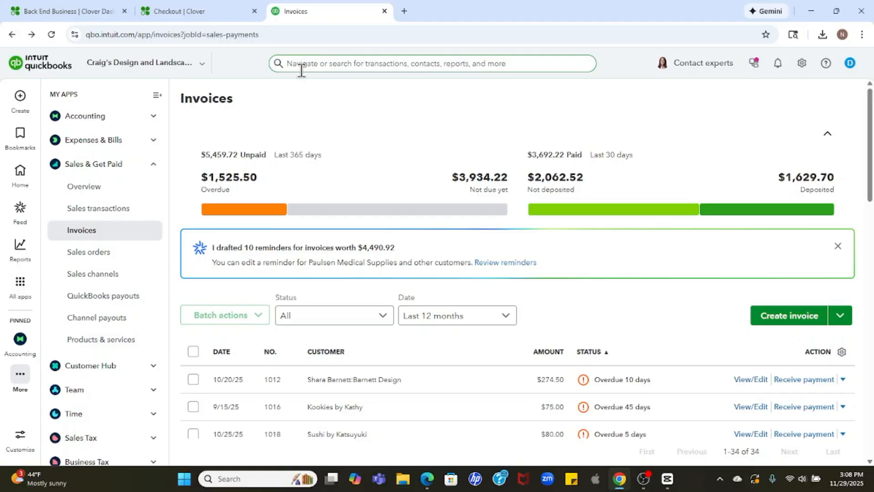
# Switch to the Clover dashboard, open the sales transactions and filter the payments to Online payments.
pyautogui.click(90, 14)
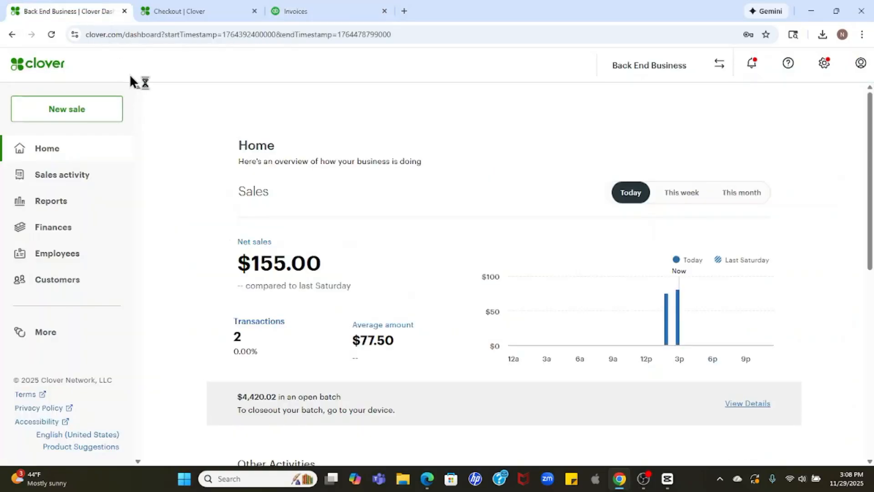
pyautogui.click(75, 186)
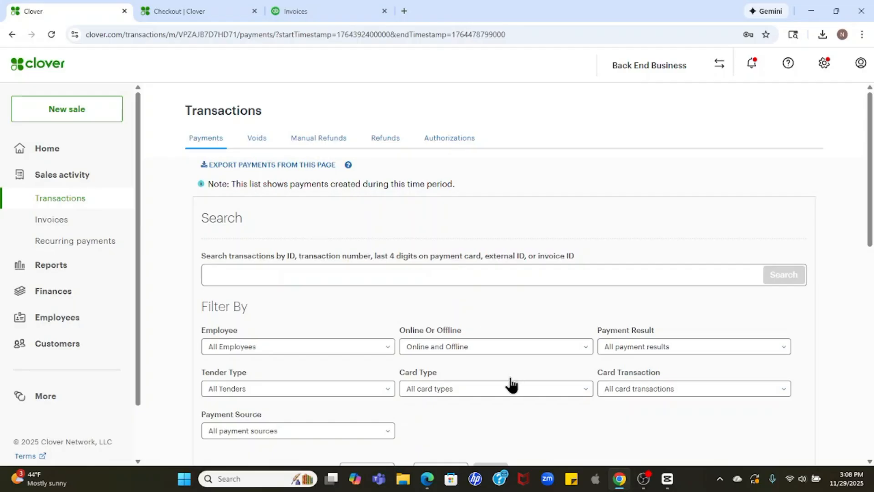
pyautogui.click(507, 352)
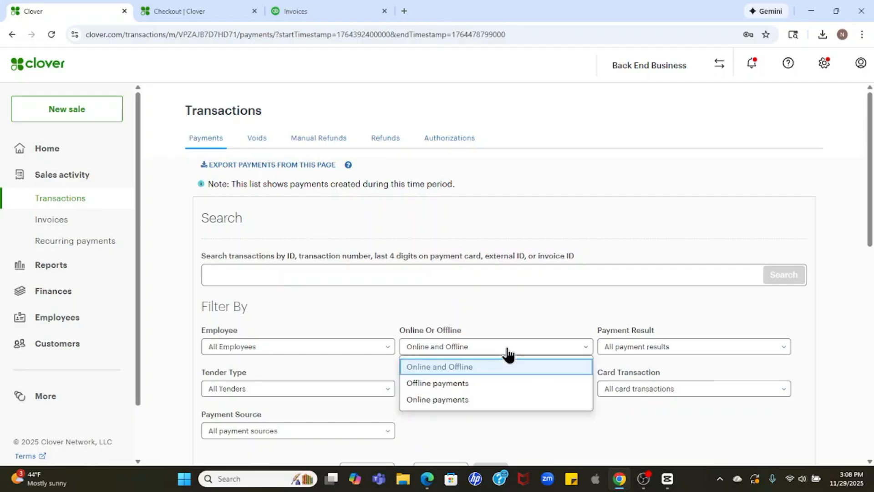
pyautogui.click(502, 401)
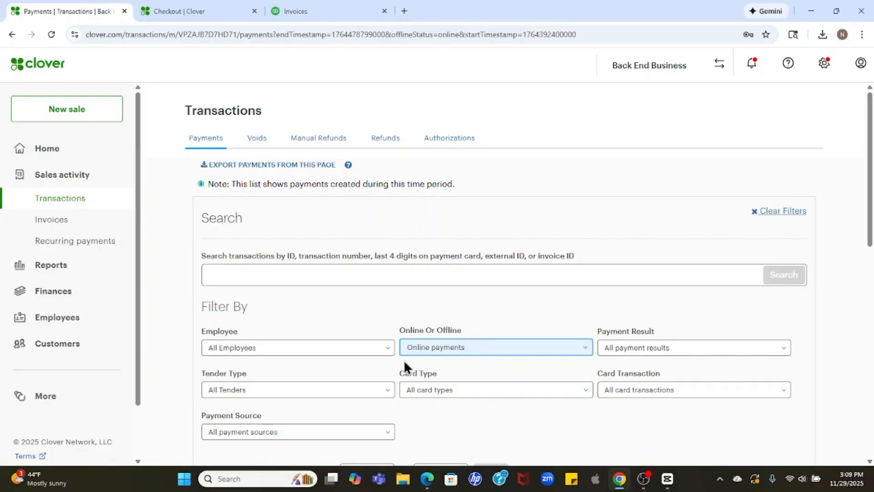
# Review the online payments listed in Clover, and switch to QuickBooks to record the full $75.00 payment for the Kookies by Kathy invoice.
pyautogui.scroll(-9, 404, 364)
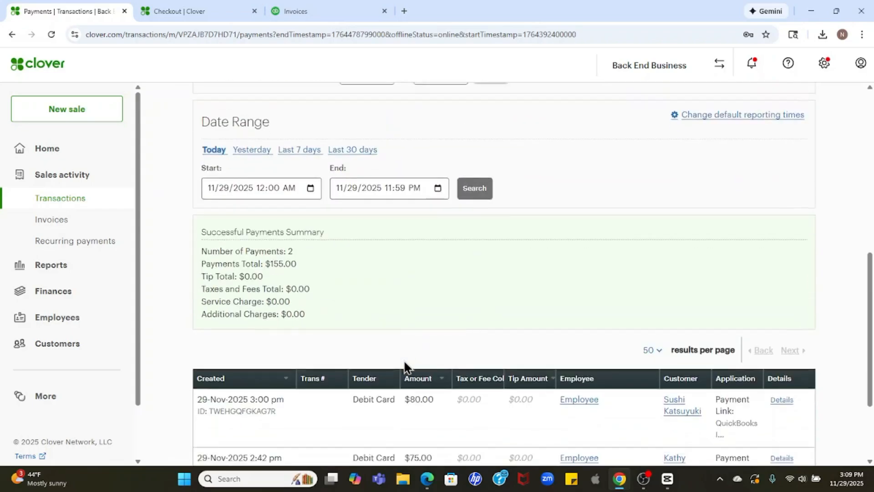
pyautogui.scroll(-3, 404, 365)
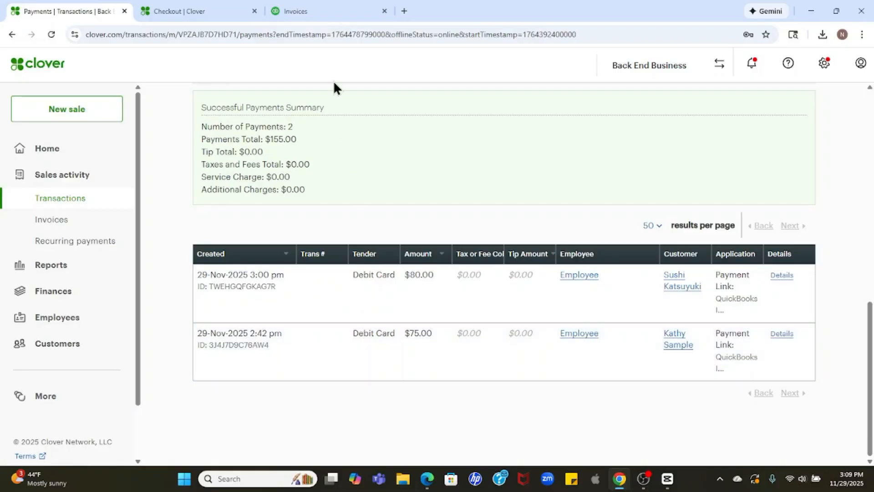
pyautogui.click(317, 8)
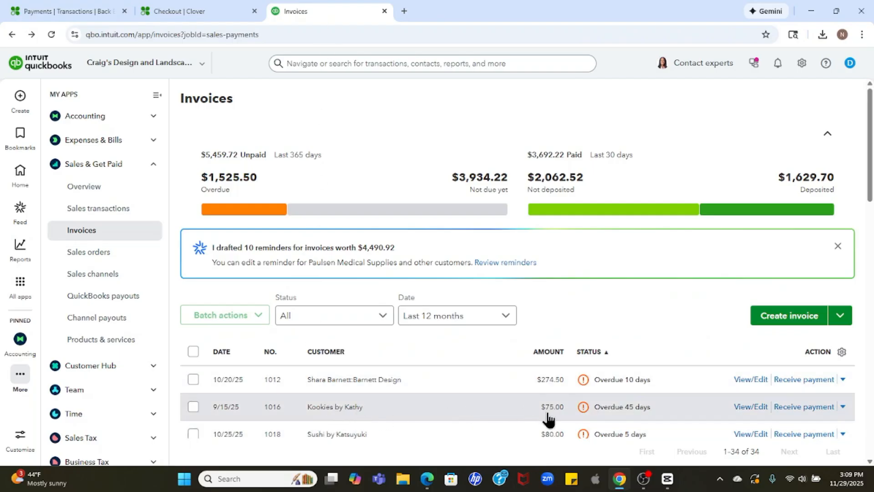
pyautogui.click(800, 407)
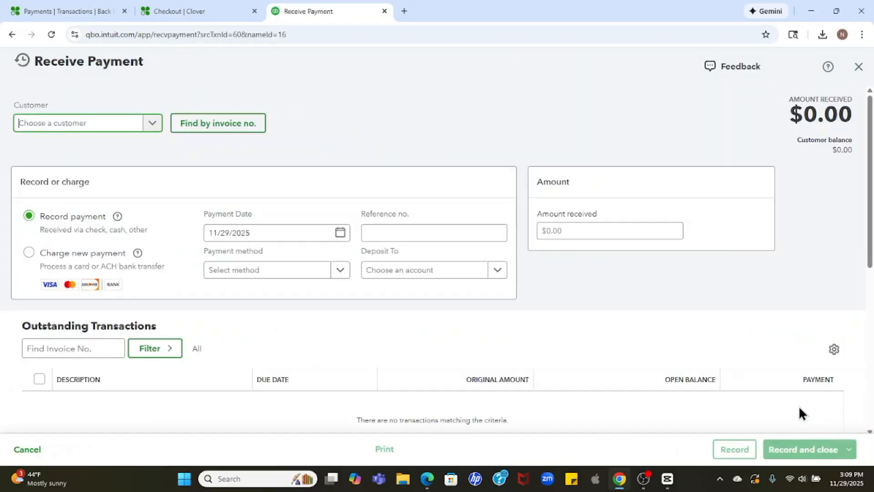
pyautogui.click(428, 228)
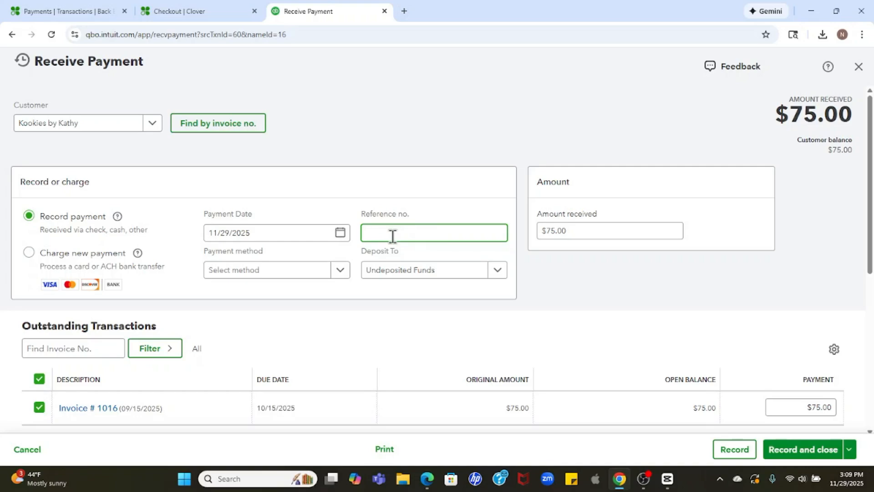
pyautogui.scroll(-1, 639, 333)
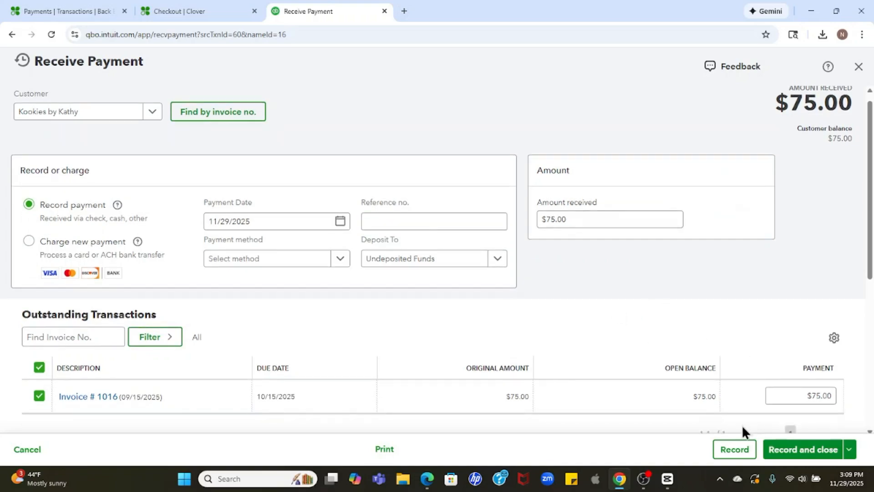
pyautogui.click(796, 455)
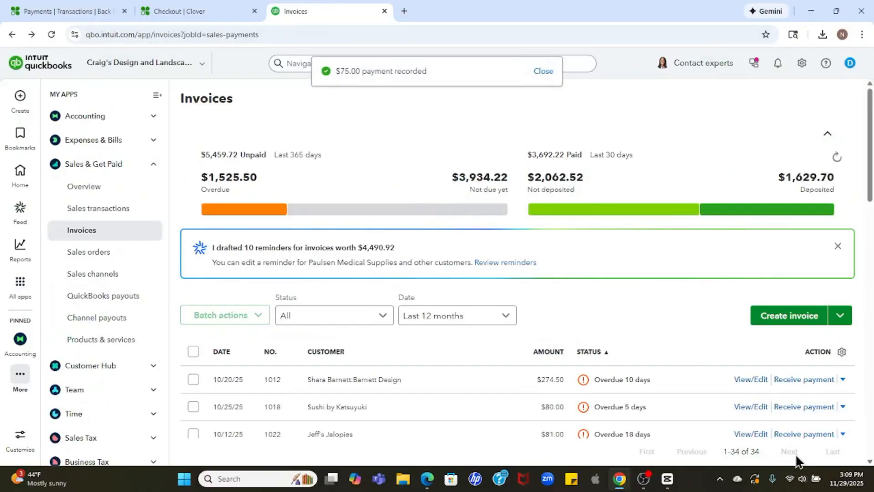